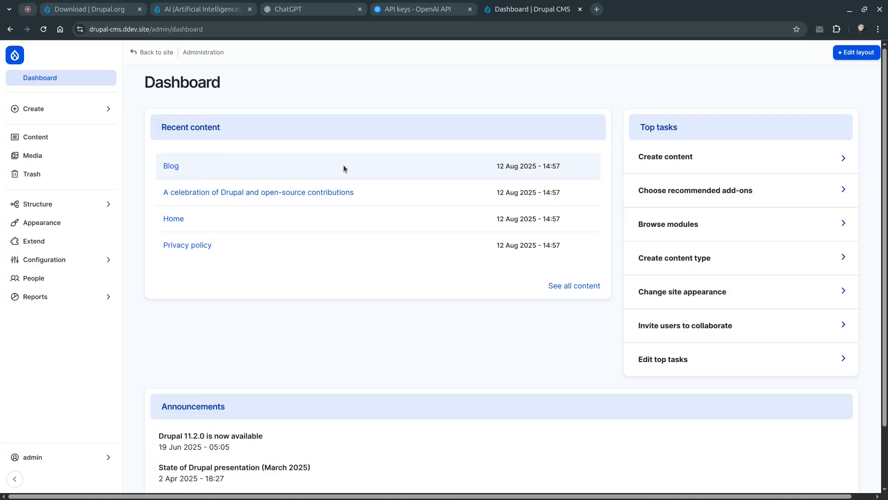
# Go to the site's module list and filter it by "AI".
pyautogui.click(46, 240)
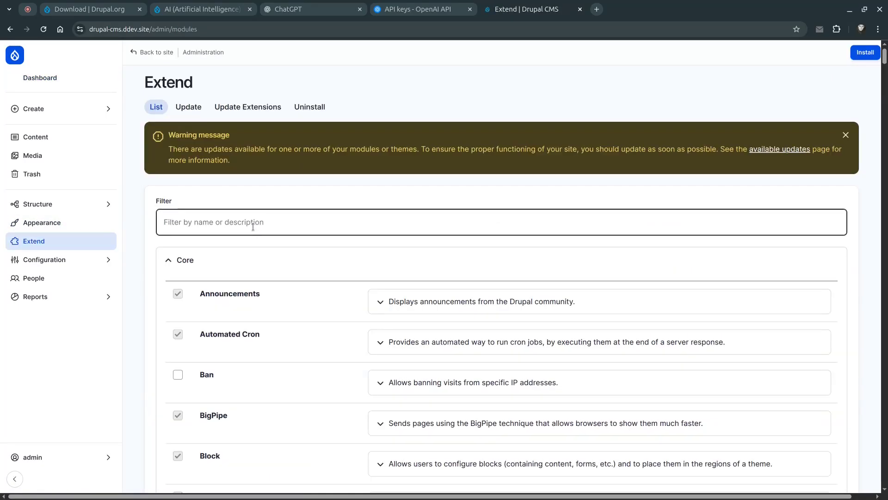
pyautogui.click(253, 226)
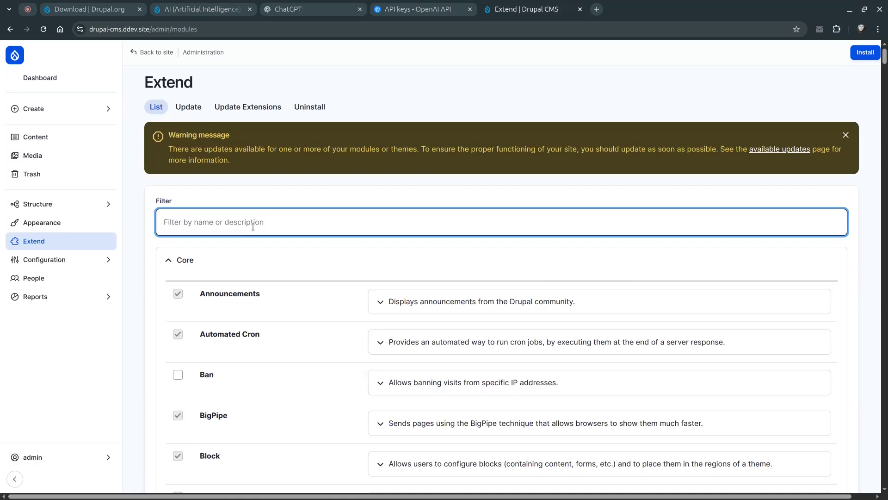
pyautogui.write('AI')
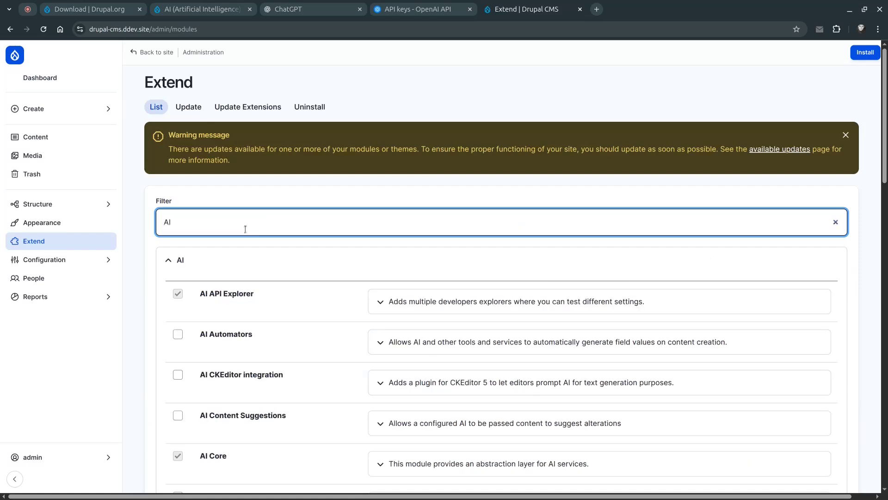
pyautogui.scroll(-1, 237, 230)
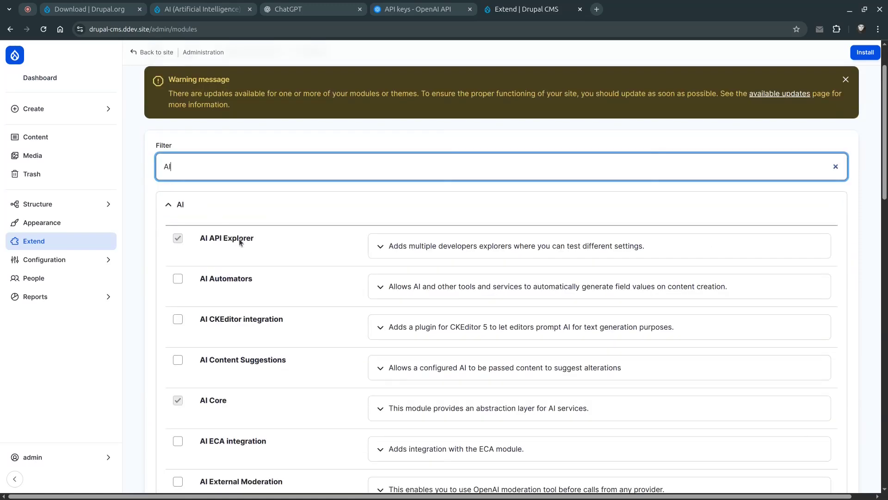
pyautogui.scroll(-2, 239, 244)
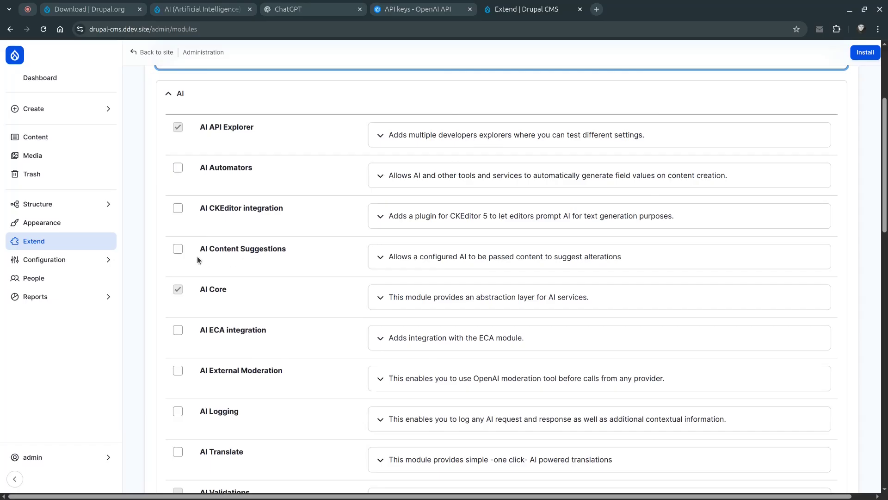
# Select the AI Content Suggestions and AI CKEditor integration modules and install them.
pyautogui.click(178, 251)
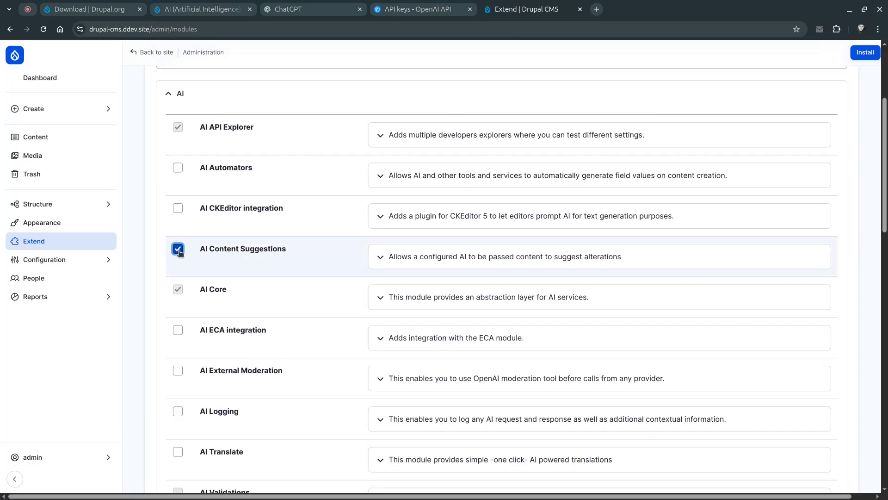
pyautogui.click(177, 209)
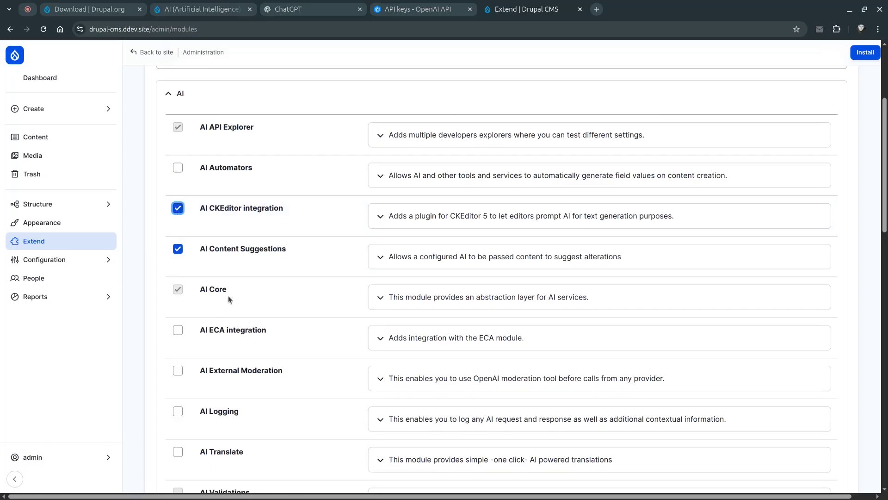
pyautogui.scroll(-3, 229, 295)
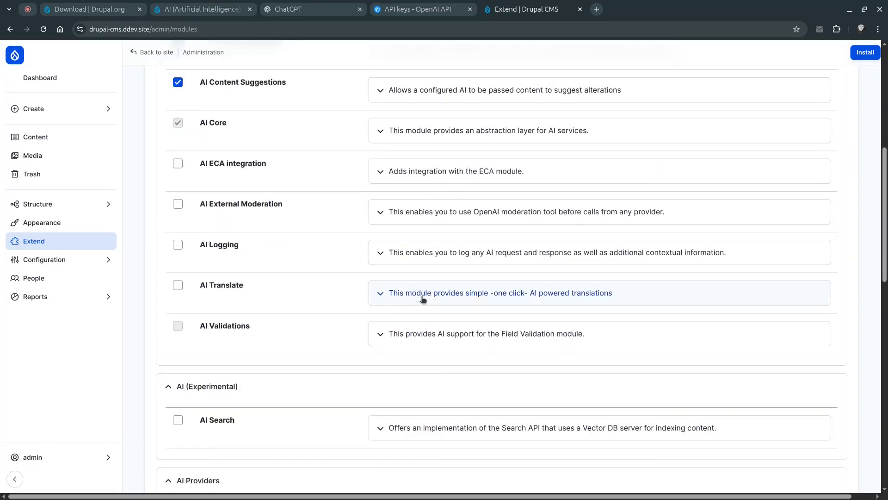
pyautogui.scroll(6, 435, 301)
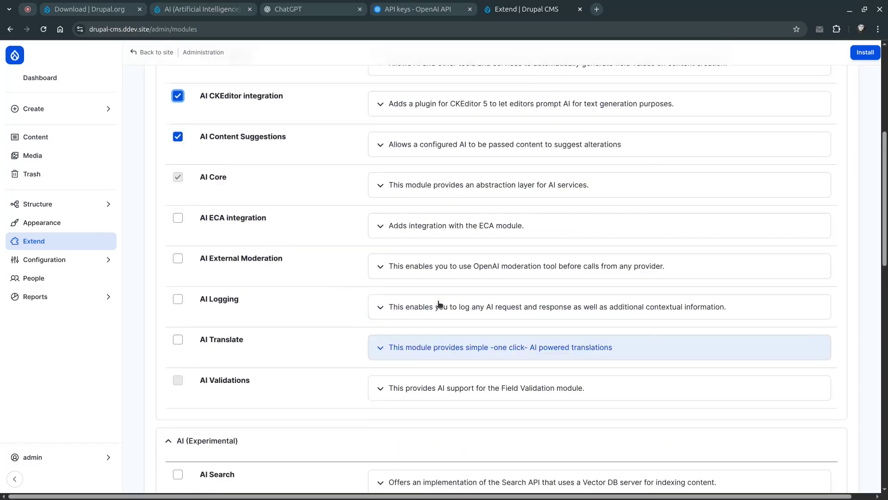
pyautogui.click(865, 53)
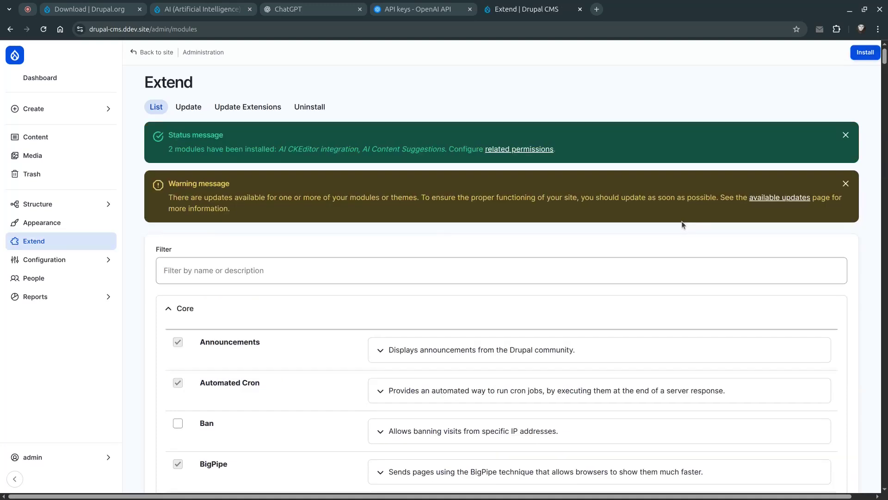
# Open the Content text format's configuration and add the AI CKEditor button at the end of its active toolbar.
pyautogui.click(64, 263)
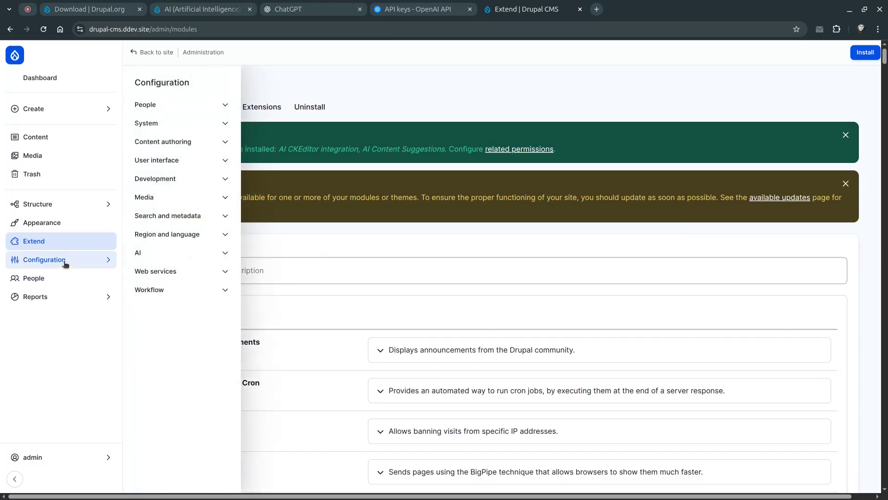
pyautogui.click(224, 123)
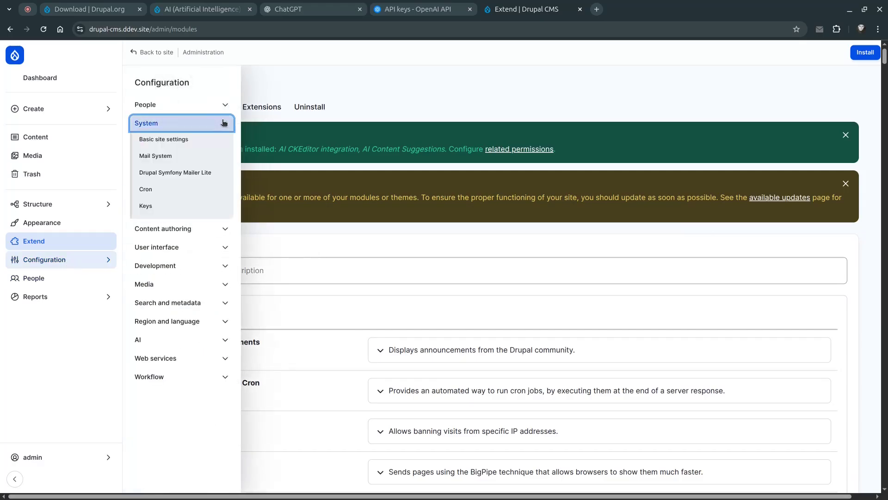
pyautogui.click(220, 229)
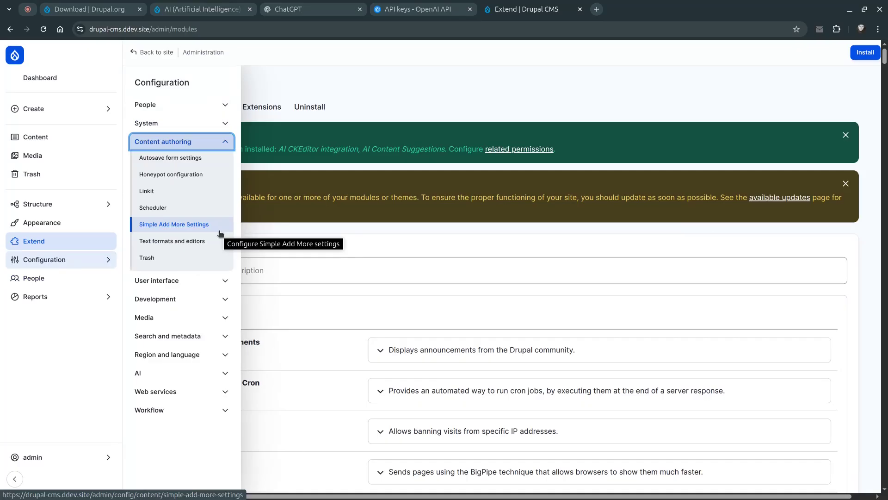
pyautogui.click(190, 245)
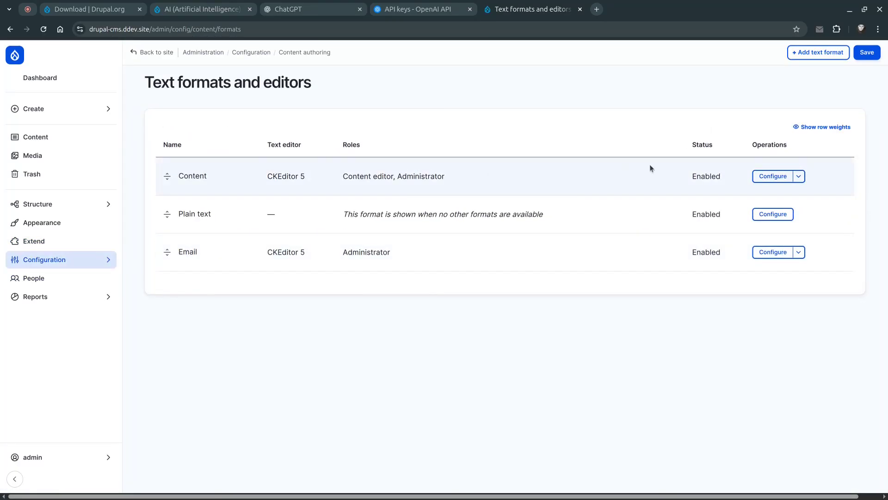
pyautogui.click(770, 177)
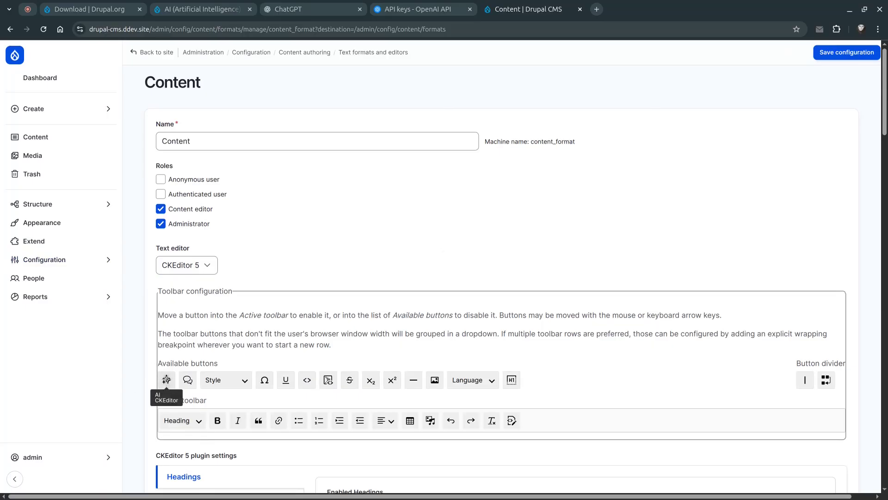
pyautogui.click(167, 379)
pyautogui.moveTo(167, 379); pyautogui.dragTo(533, 419)
# Enable the Generate with AI editor feature in the AI tools settings, with OpenAI - gpt-4o as its AI provider.
pyautogui.scroll(-6, 578, 343)
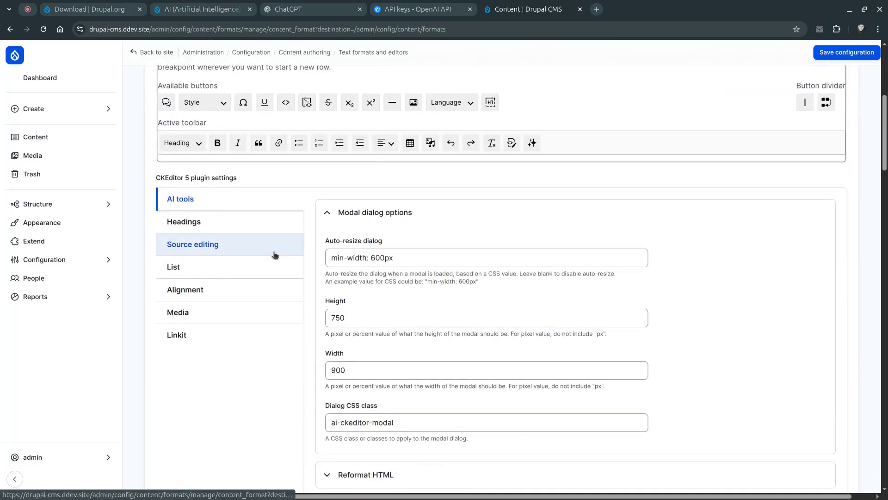
pyautogui.scroll(-6, 378, 278)
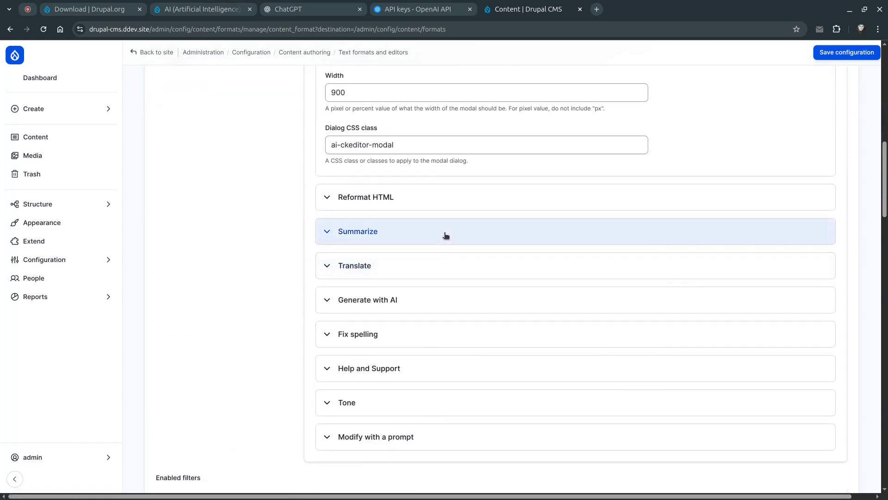
pyautogui.click(407, 303)
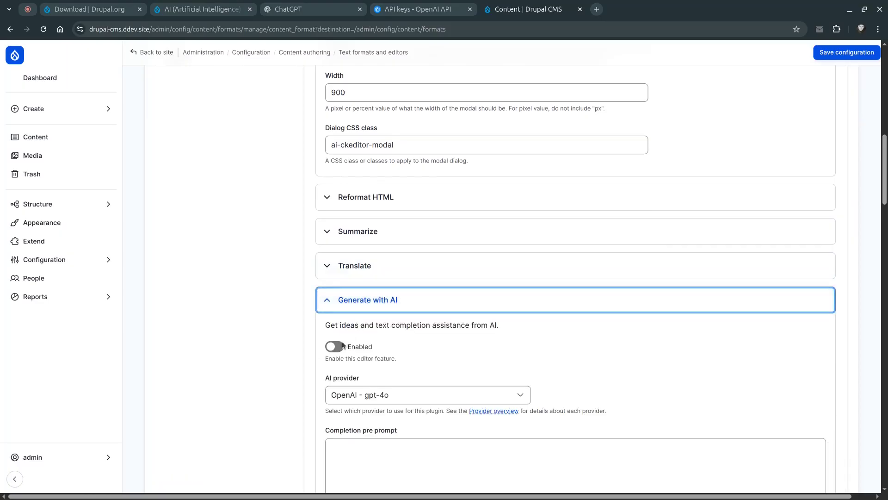
pyautogui.scroll(-4, 377, 334)
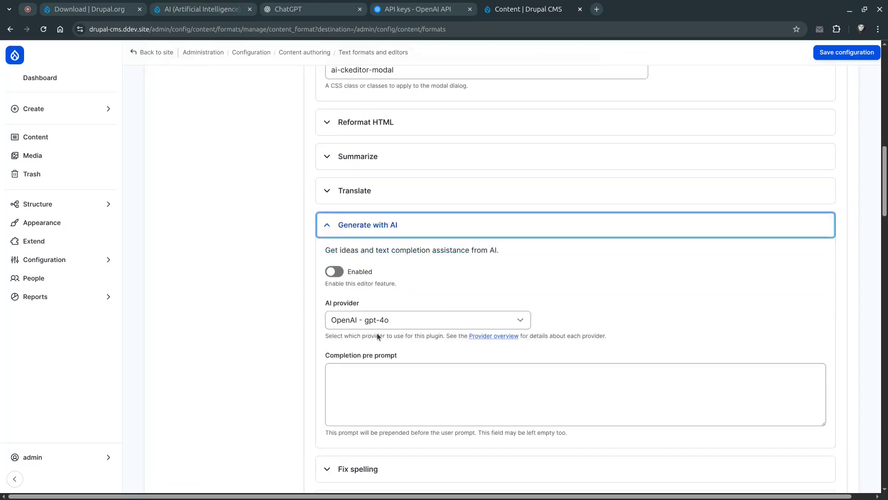
pyautogui.scroll(1, 377, 332)
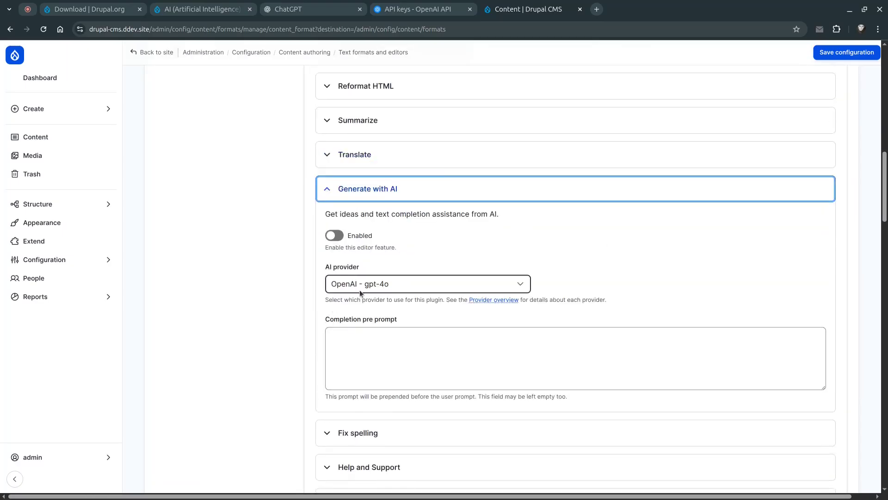
pyautogui.click(390, 290)
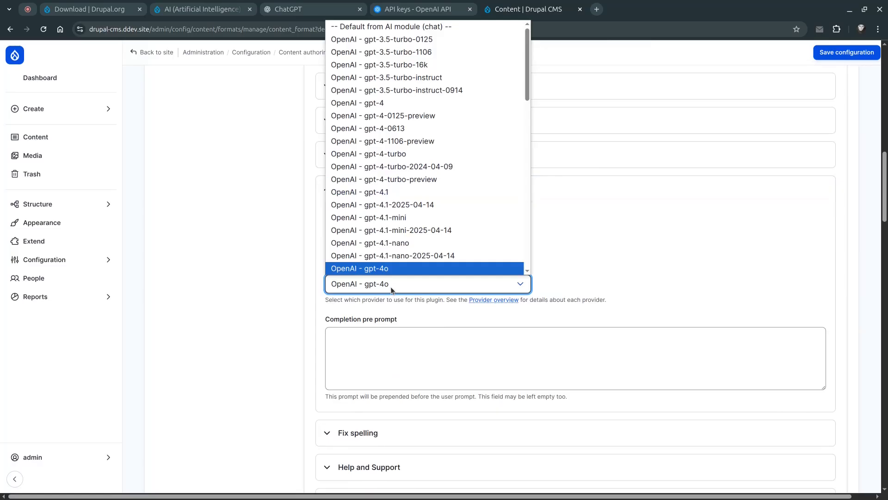
pyautogui.click(391, 288)
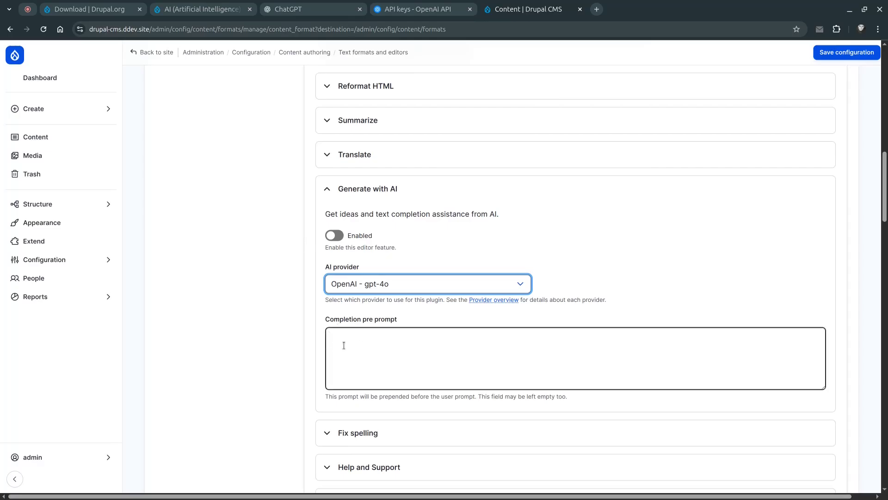
pyautogui.click(335, 237)
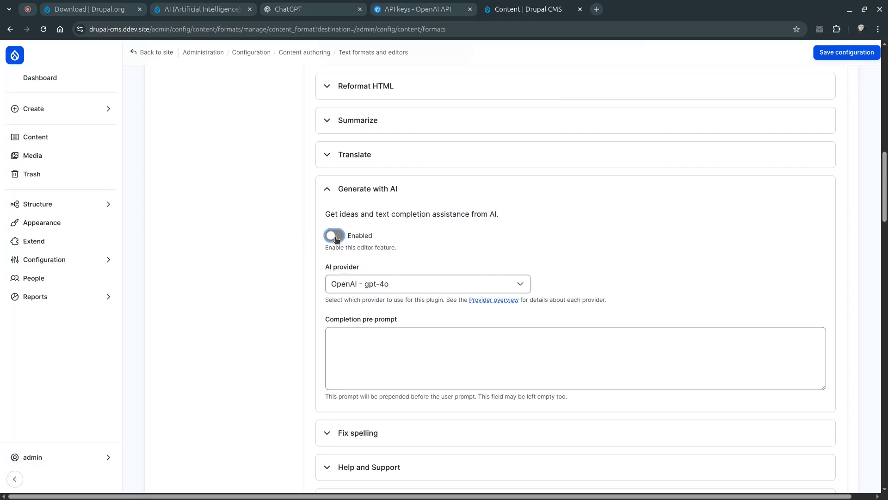
# Check the Generate with AI feature's enabled switch and provider in the AI tools settings.
pyautogui.scroll(-9, 374, 320)
pyautogui.scroll(4, 374, 321)
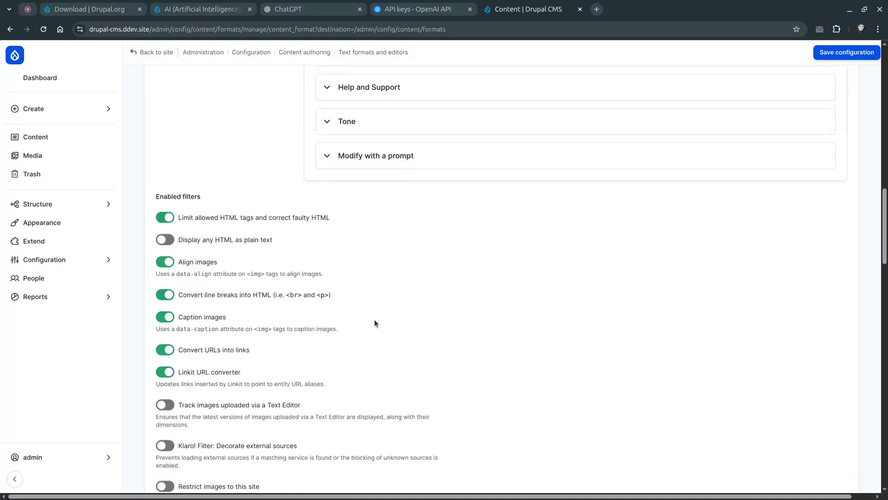
pyautogui.scroll(10, 375, 323)
pyautogui.scroll(-5, 374, 322)
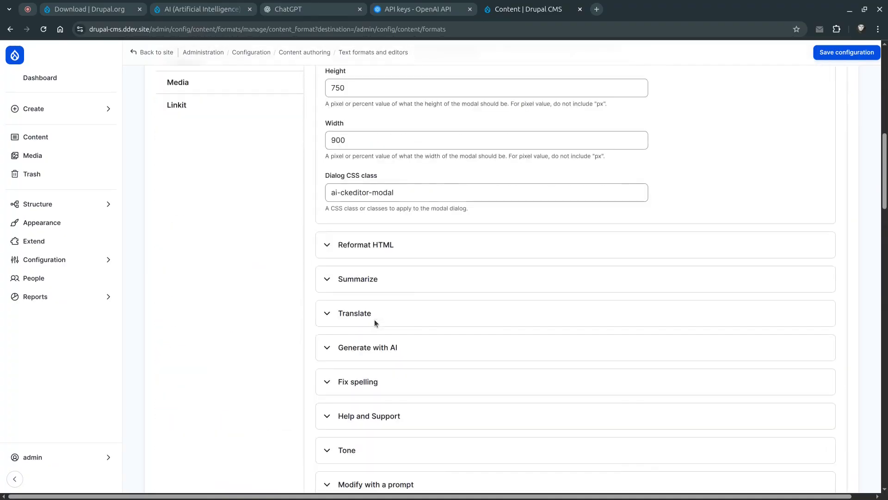
pyautogui.click(371, 346)
pyautogui.scroll(-2, 371, 342)
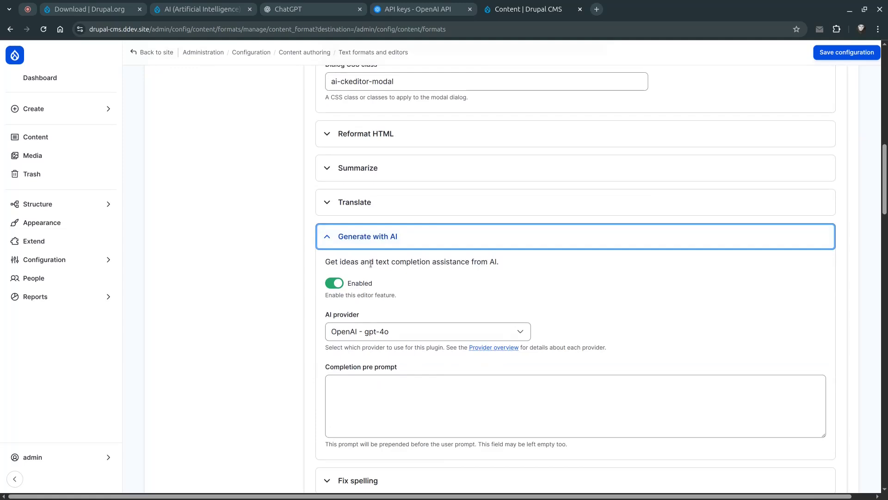
pyautogui.click(359, 237)
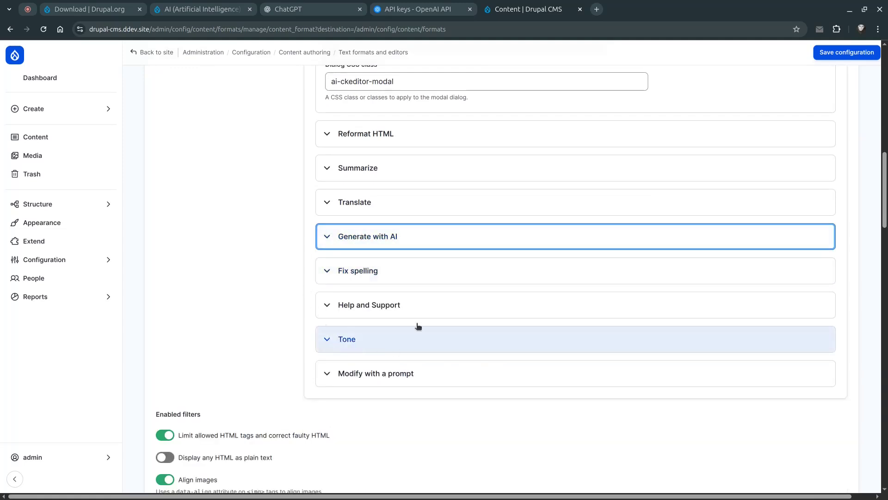
# Enable the Summarize editor feature in the AI tools settings.
pyautogui.scroll(2, 406, 296)
pyautogui.click(362, 285)
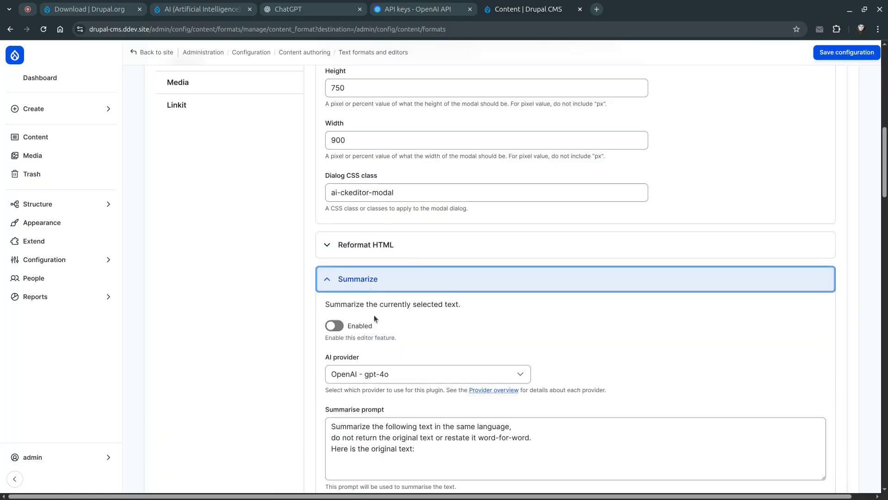
pyautogui.click(332, 326)
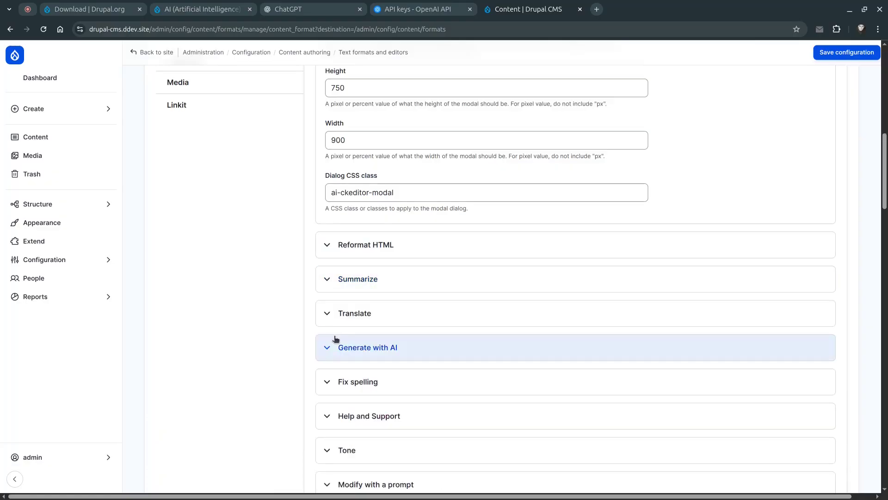
pyautogui.click(383, 289)
pyautogui.click(384, 289)
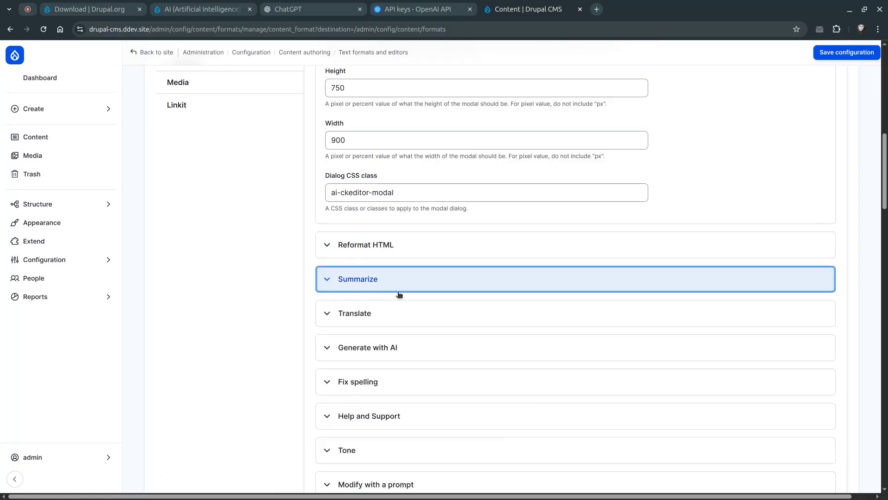
# Review the rest of the Content text format's settings and save its configuration.
pyautogui.scroll(4, 413, 296)
pyautogui.scroll(3, 415, 296)
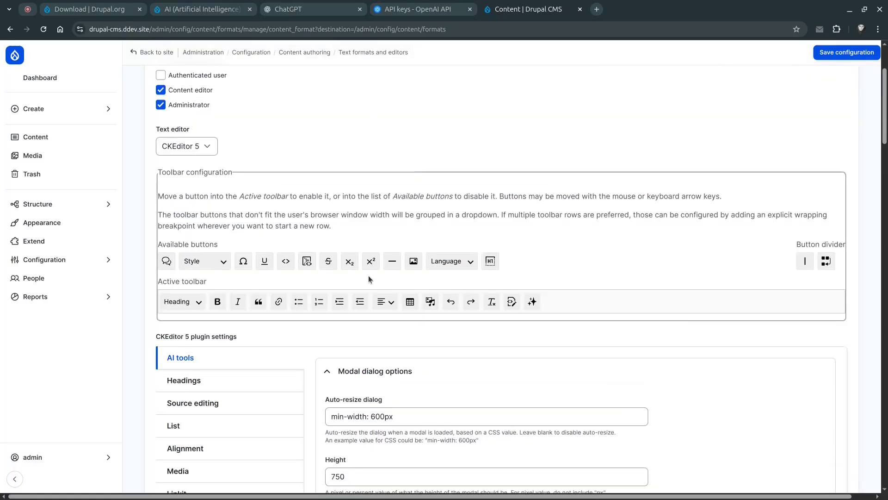
pyautogui.scroll(-15, 567, 239)
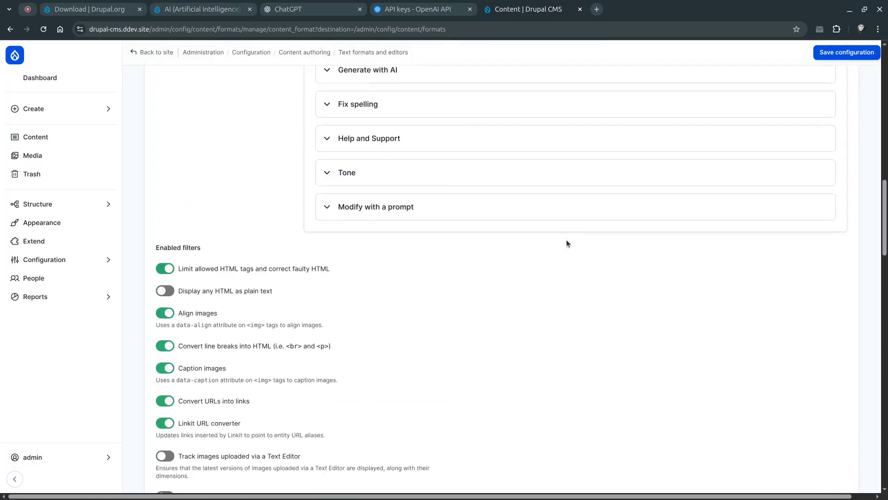
pyautogui.scroll(-15, 566, 240)
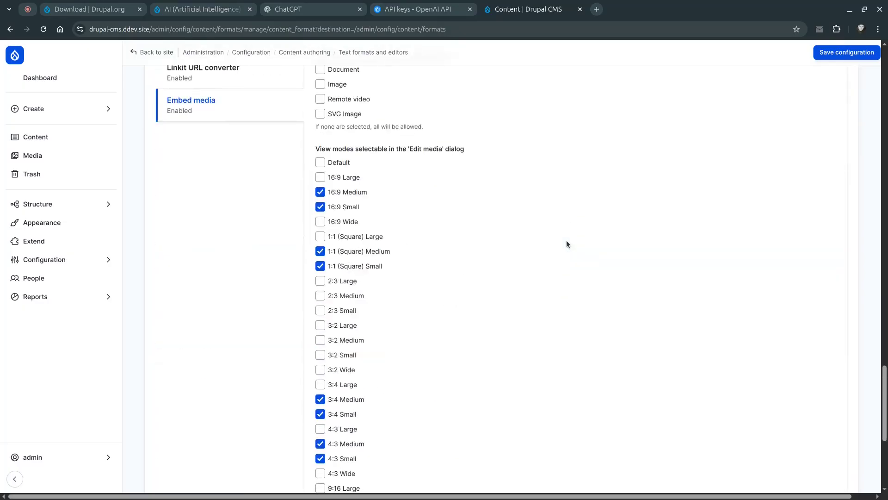
pyautogui.scroll(6, 567, 244)
pyautogui.scroll(-10, 567, 243)
pyautogui.scroll(5, 567, 244)
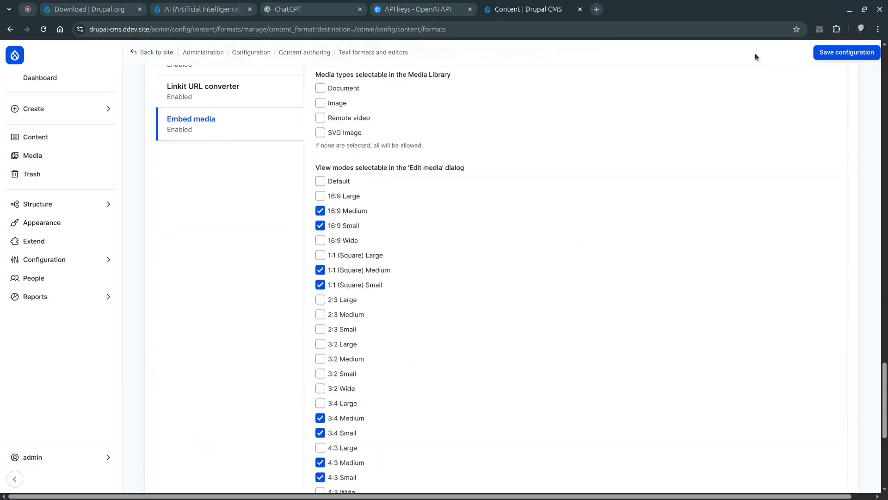
pyautogui.click(833, 52)
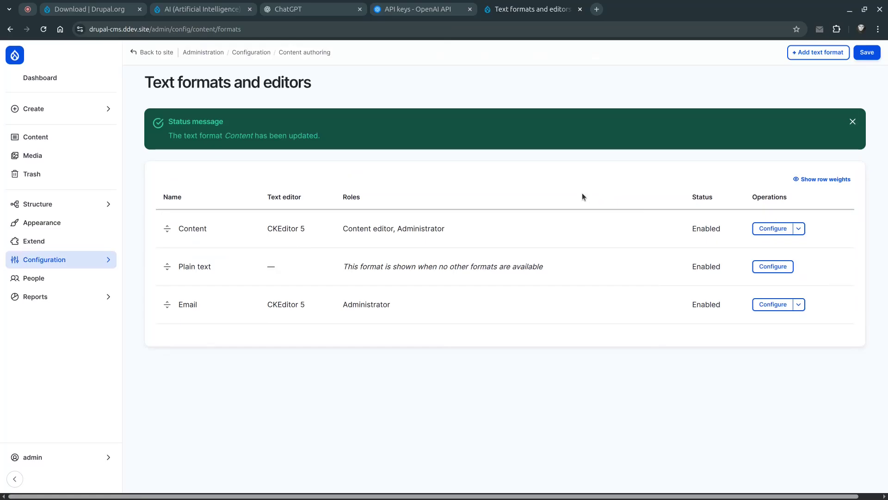
# Open the AI Content Suggestions settings and look through the available analysis plugins.
pyautogui.click(62, 265)
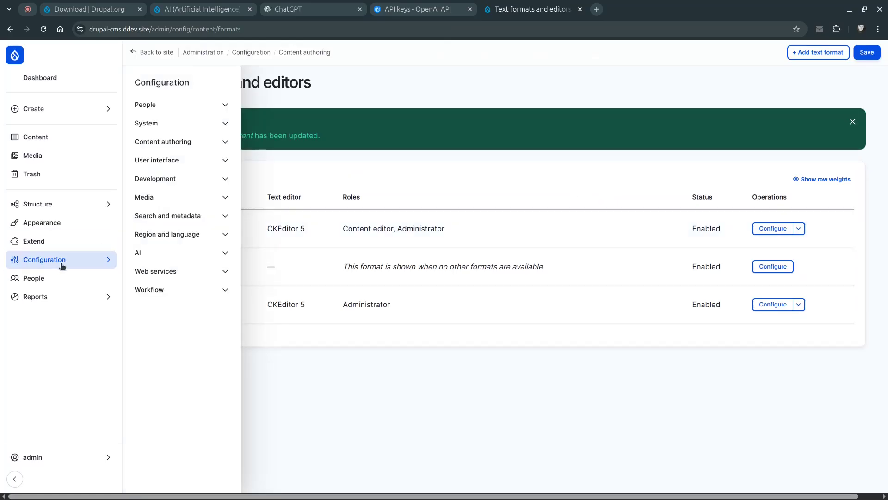
pyautogui.click(185, 253)
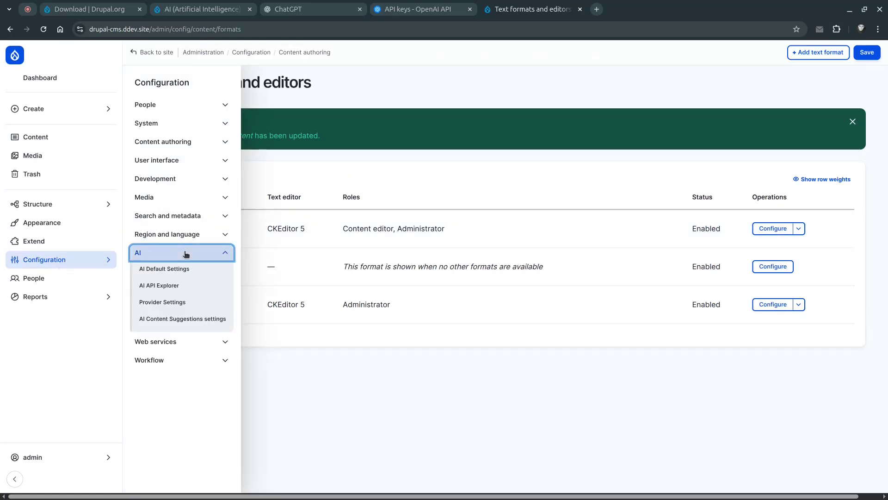
pyautogui.click(197, 320)
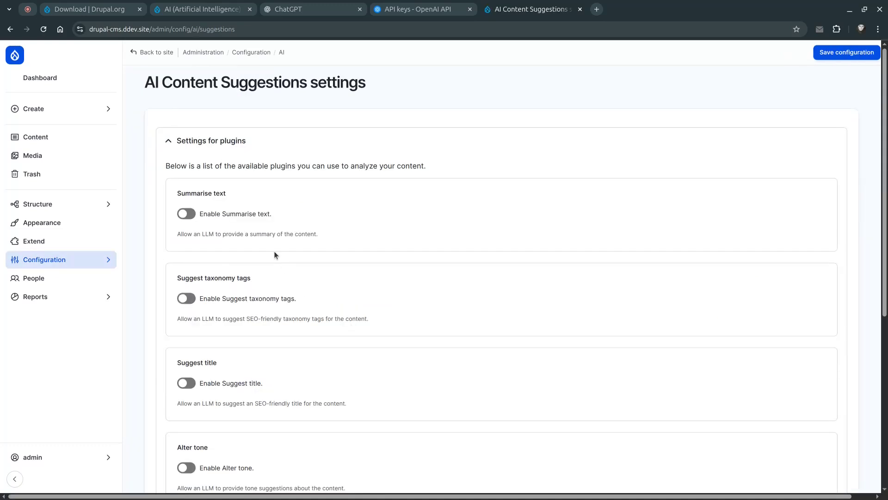
pyautogui.scroll(-6, 274, 255)
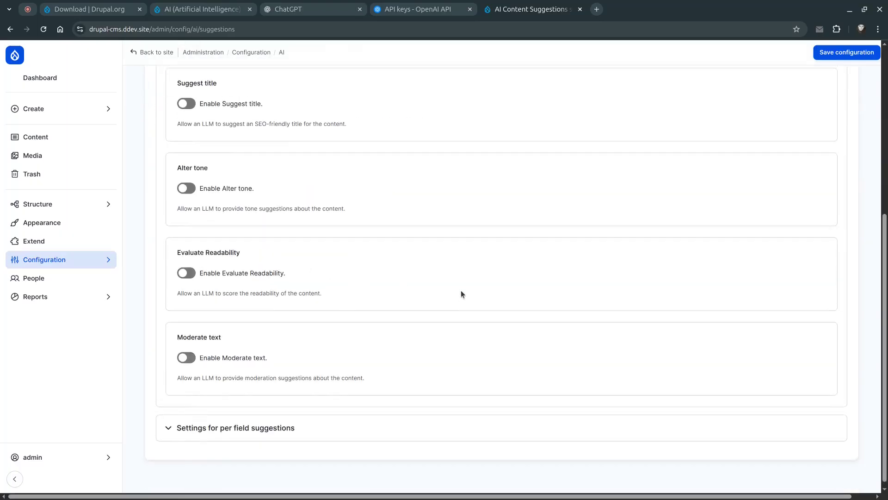
pyautogui.scroll(6, 461, 294)
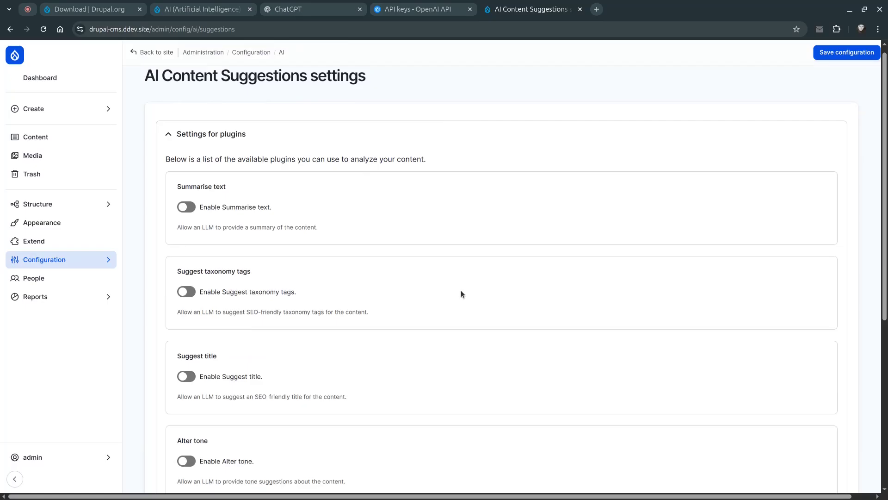
# Enable the Suggest title and Suggest taxonomy tags plugins in the AI Content Suggestions settings.
pyautogui.click(186, 376)
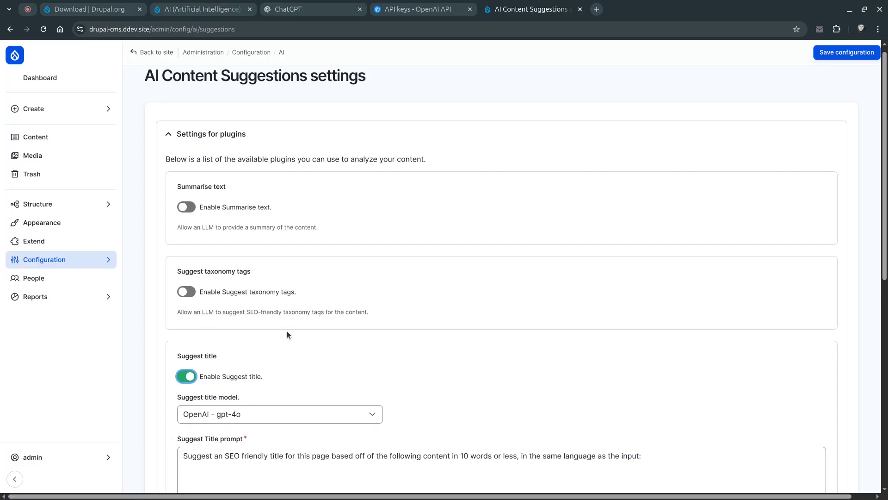
pyautogui.click(187, 291)
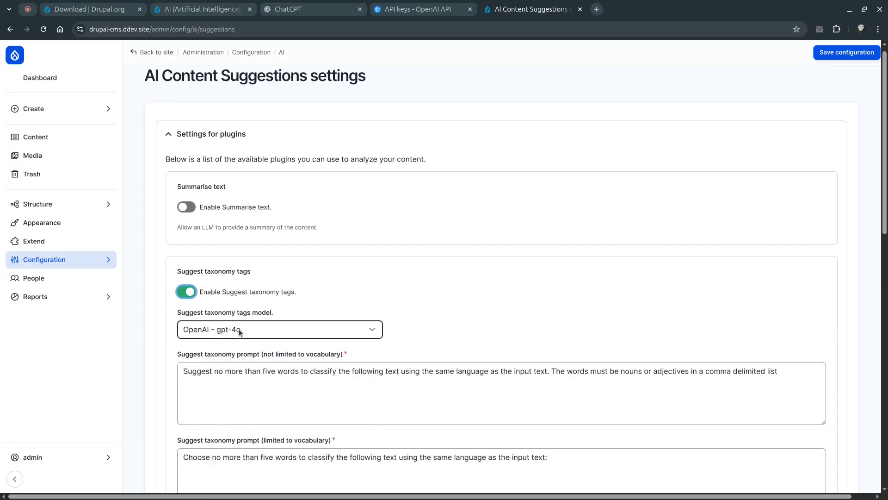
pyautogui.scroll(-10, 238, 328)
pyautogui.scroll(-3, 239, 329)
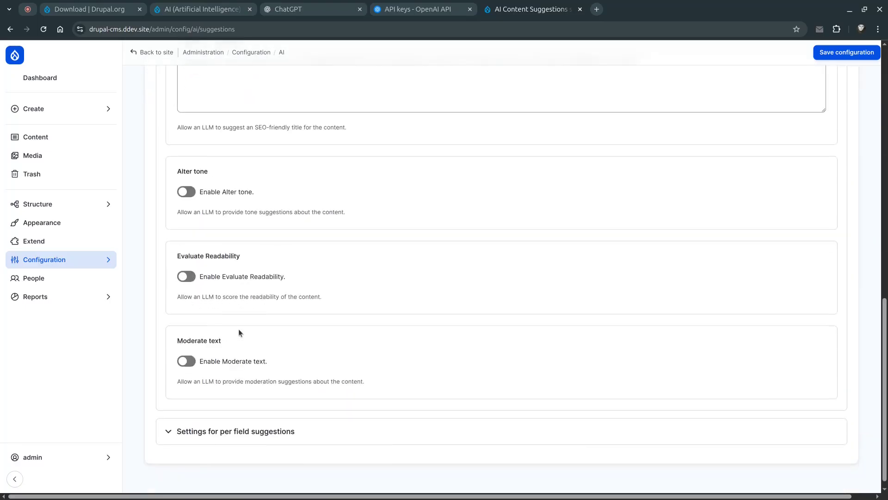
pyautogui.scroll(8, 238, 332)
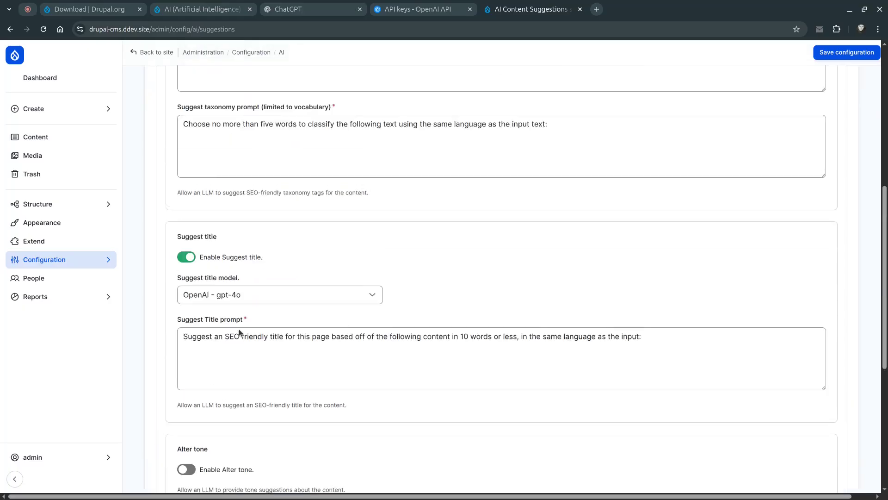
pyautogui.scroll(4, 296, 340)
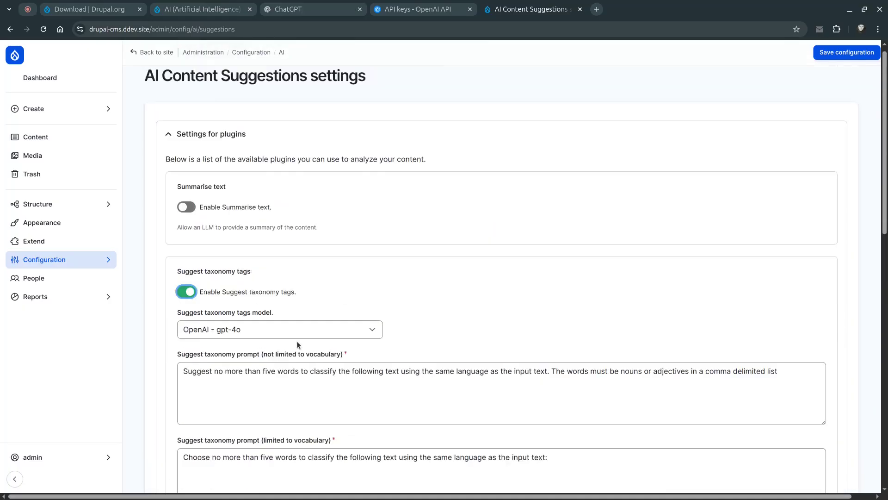
# Check the settings for per field suggestions and save the AI Content Suggestions configuration.
pyautogui.scroll(-3, 500, 256)
pyautogui.scroll(-9, 499, 258)
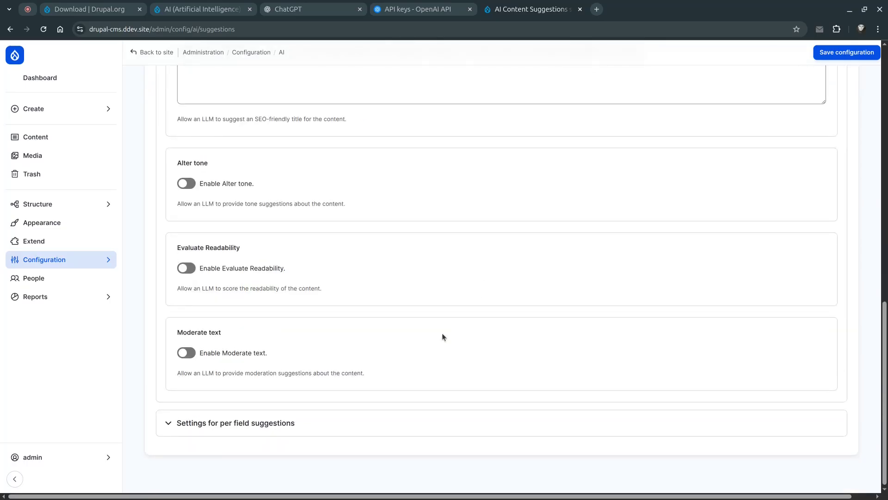
pyautogui.click(225, 422)
pyautogui.click(238, 419)
pyautogui.click(840, 53)
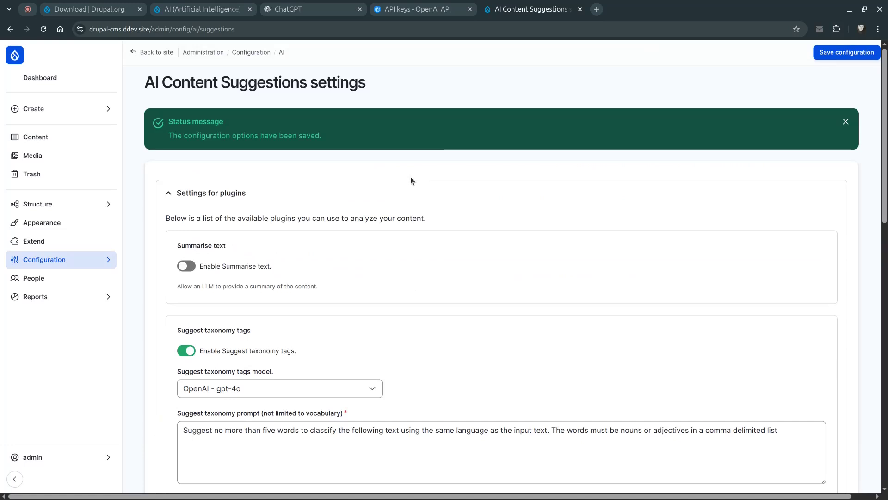
# Open the blog post "A celebration of Drupal and open-source contributions" for editing from the content overview.
pyautogui.click(36, 83)
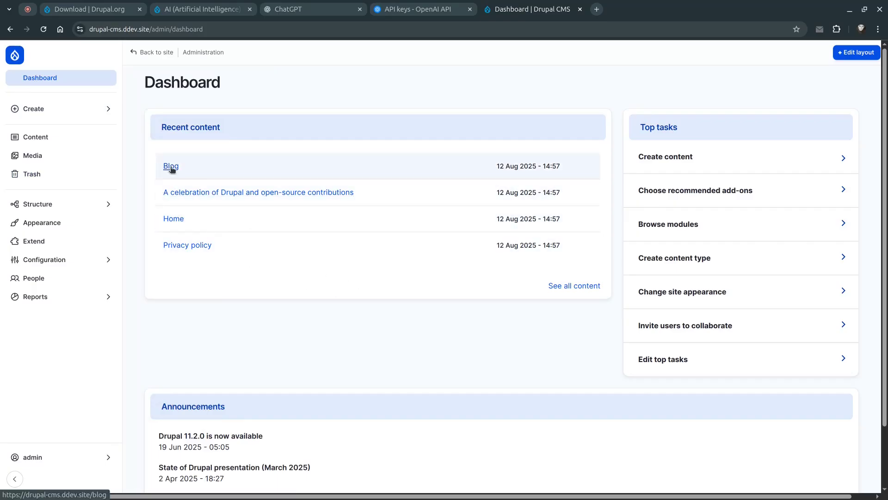
pyautogui.click(46, 143)
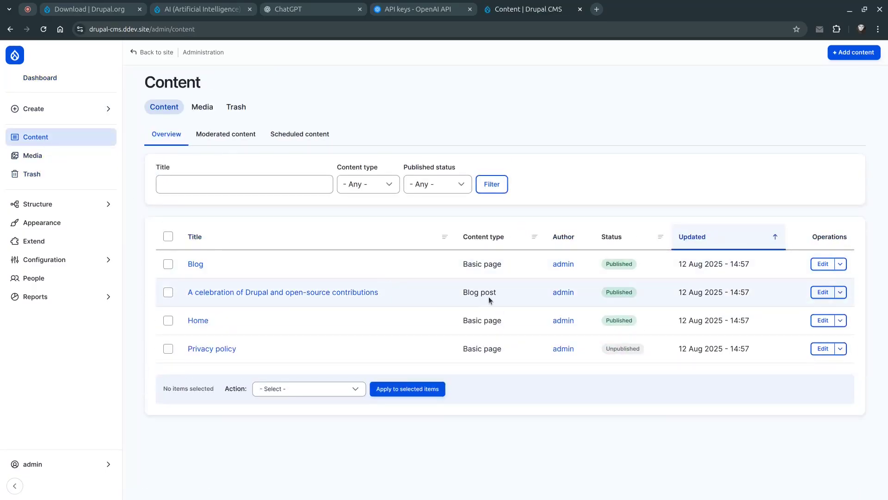
pyautogui.click(823, 292)
# Examine the blog post's edit form, its body text and the AI Assistant options offered in the Content editor.
pyautogui.scroll(-10, 577, 278)
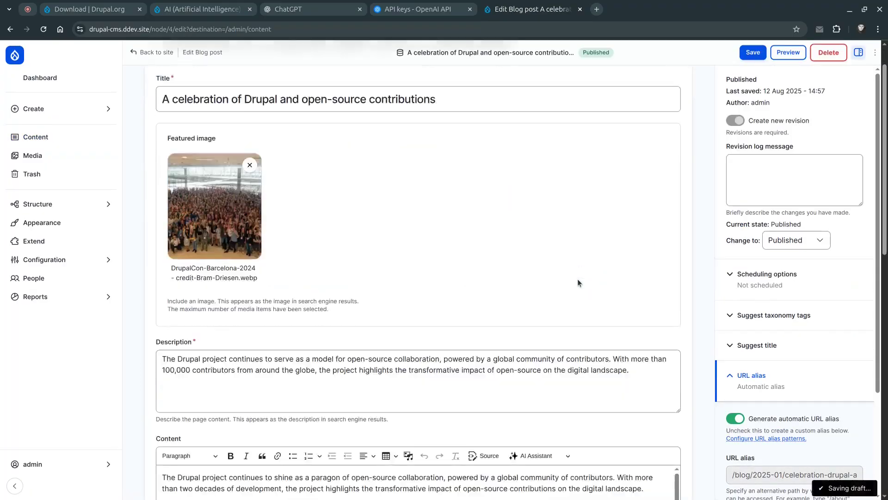
pyautogui.scroll(-5, 550, 296)
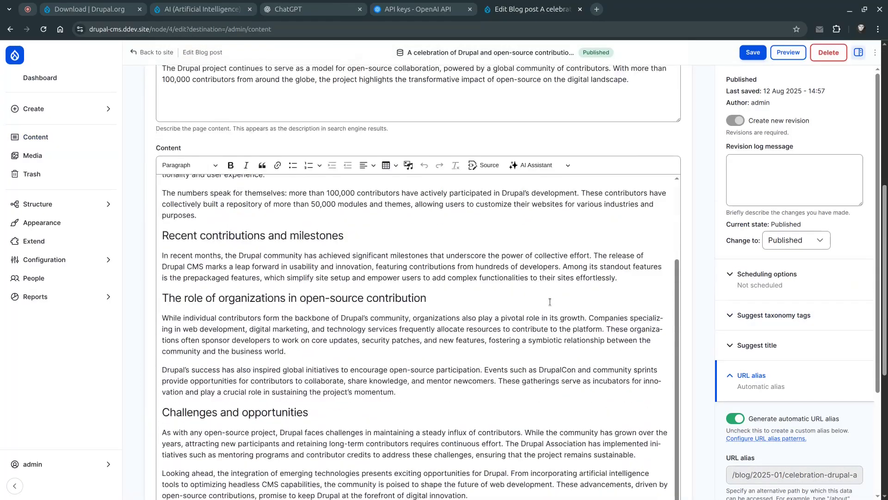
pyautogui.scroll(5, 556, 301)
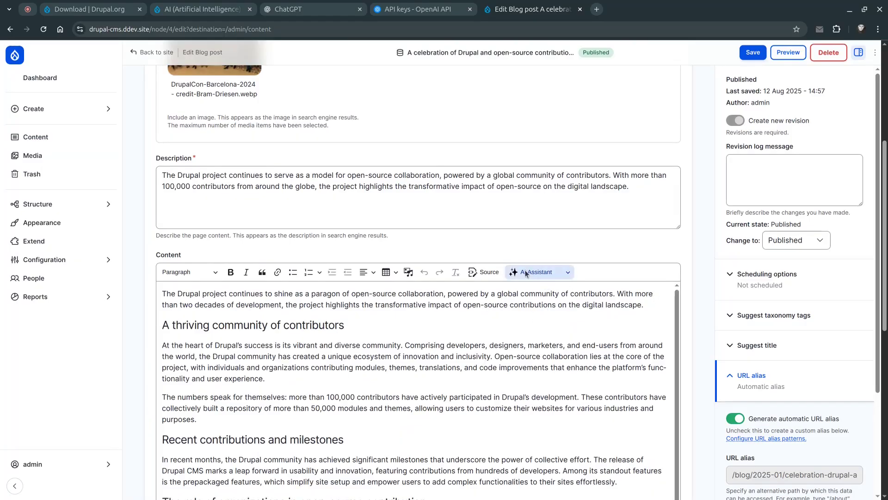
pyautogui.scroll(4, 509, 331)
pyautogui.scroll(-5, 517, 326)
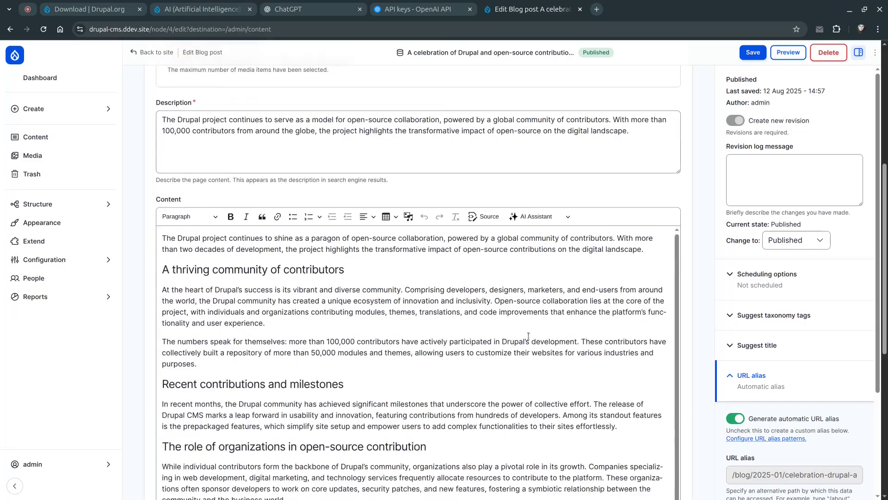
pyautogui.click(556, 217)
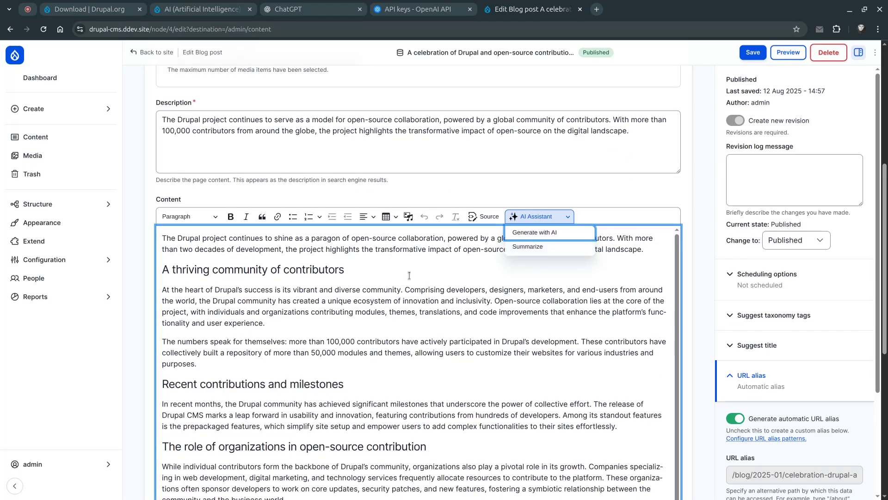
pyautogui.click(381, 277)
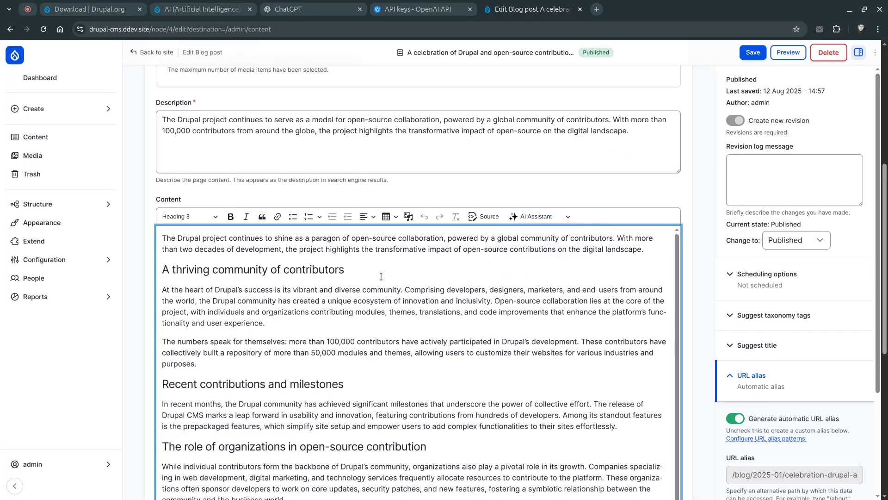
pyautogui.scroll(-3, 390, 276)
pyautogui.scroll(3, 390, 277)
# Select the opening paragraph of the post's Content field and start the AI Assistant's Generate with AI function.
pyautogui.moveTo(653, 247); pyautogui.dragTo(137, 218)
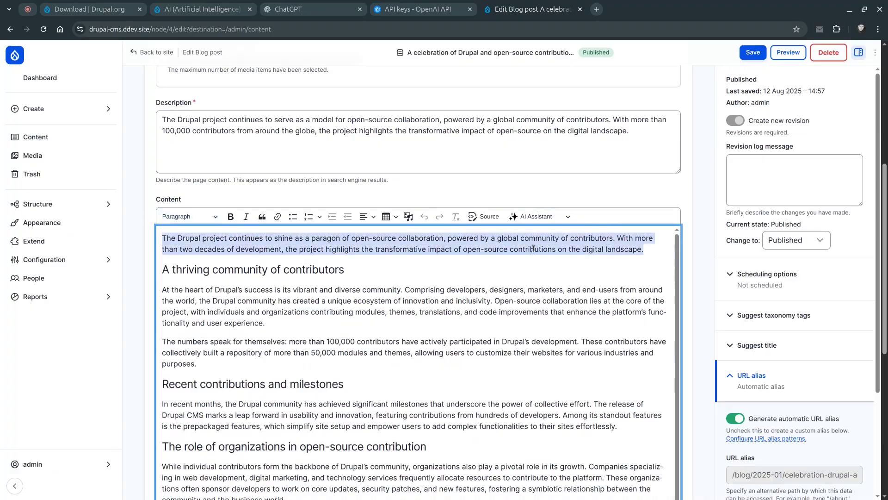
pyautogui.click(551, 219)
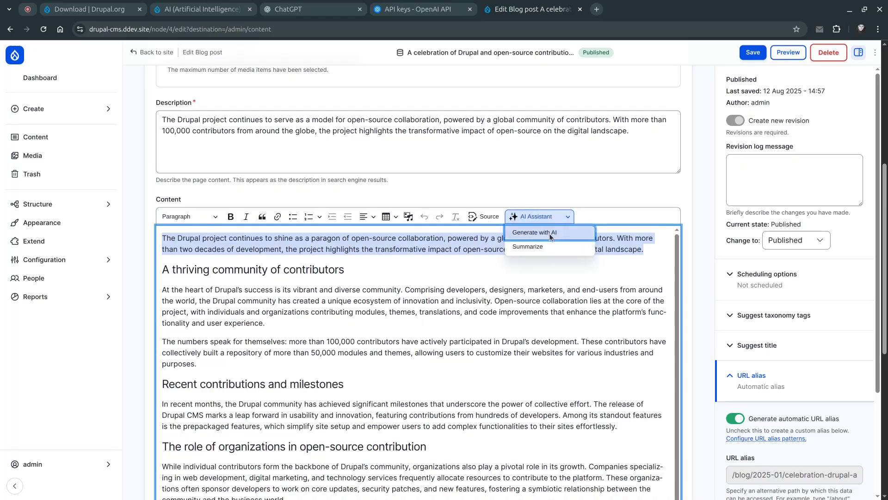
pyautogui.click(548, 233)
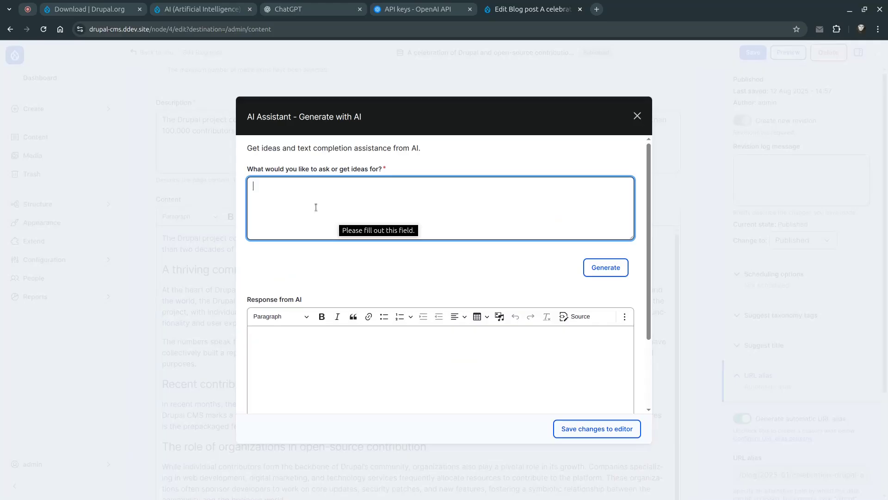
# Generate an AI response from the prompt "Please continue this text:" followed by the post's opening paragraph.
pyautogui.write('P')
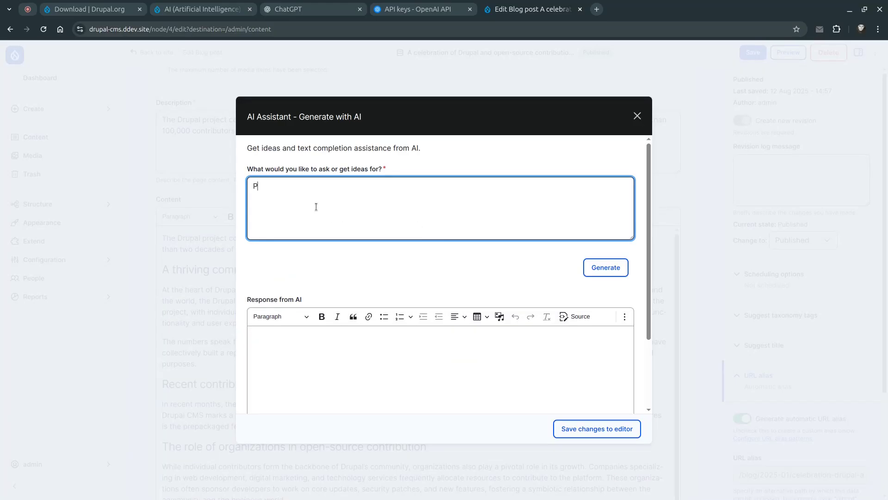
pyautogui.write('lease continue this tas')
pyautogui.press('BackSpace')
pyautogui.write('ectxt:')
pyautogui.write('The Drupal project continues to shine as a paragon of open-source collaboration, powered by a global community of contributors. With more than two decades of development, the project highlights the transformative impact of open-source contributions on the digital landscape.')
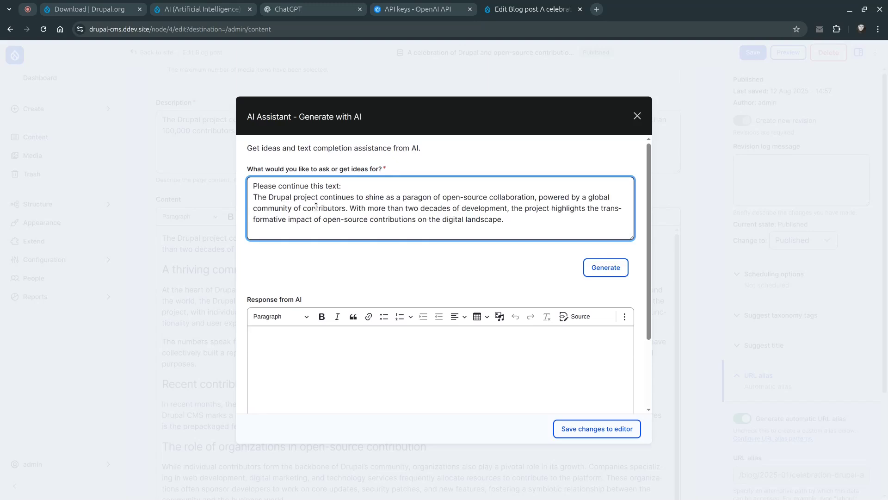
pyautogui.click(604, 267)
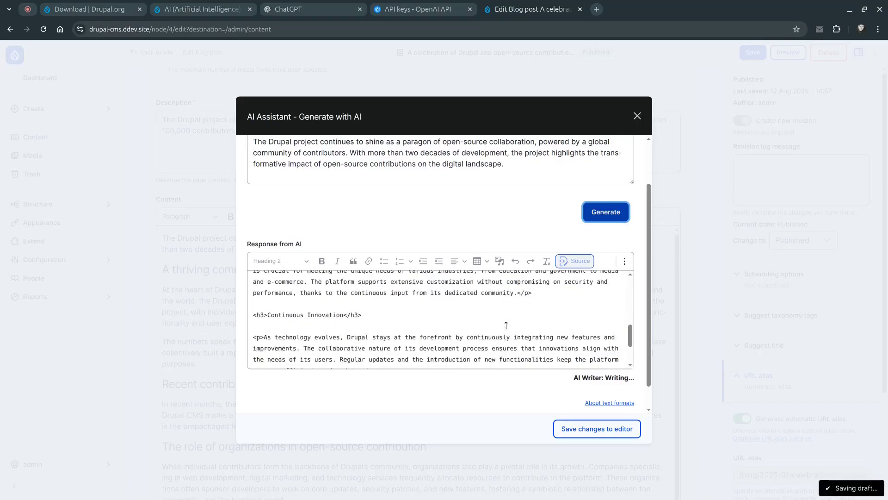
# Review the AI response and delete everything from the "Community-Driven Development" heading through the "The Future of Drupal" heading.
pyautogui.scroll(-3, 506, 325)
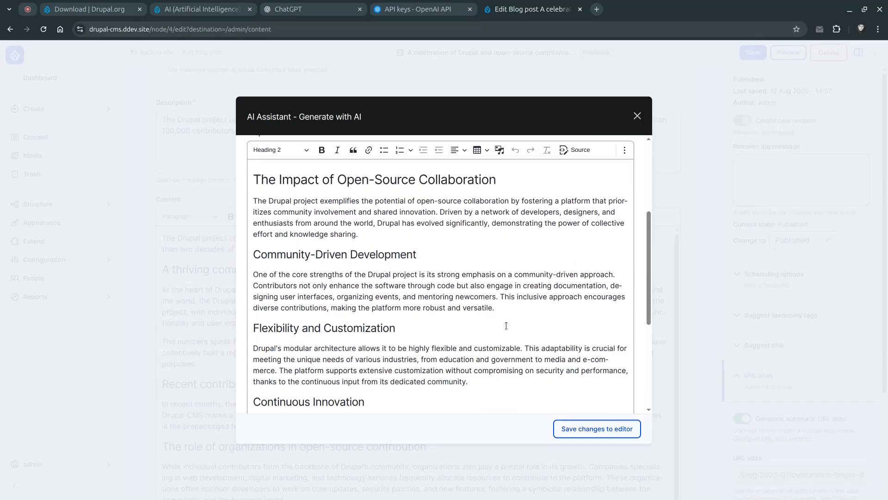
pyautogui.scroll(4, 506, 325)
pyautogui.scroll(-9, 490, 310)
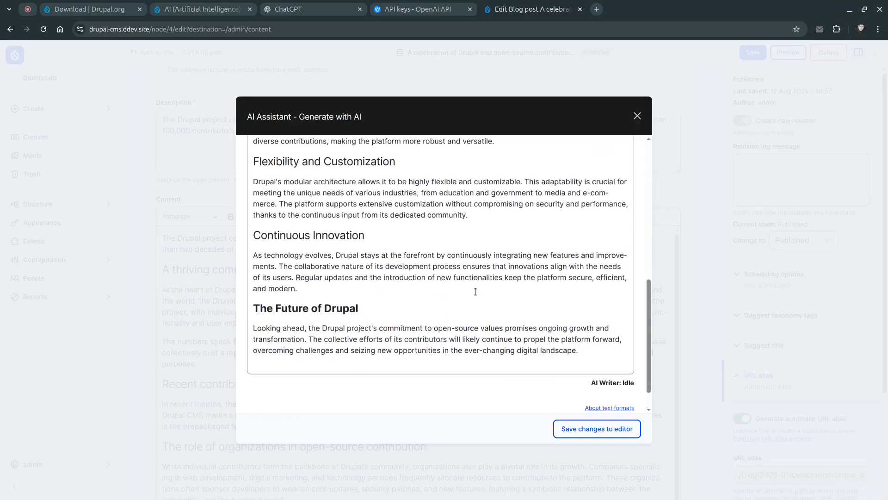
pyautogui.scroll(6, 476, 291)
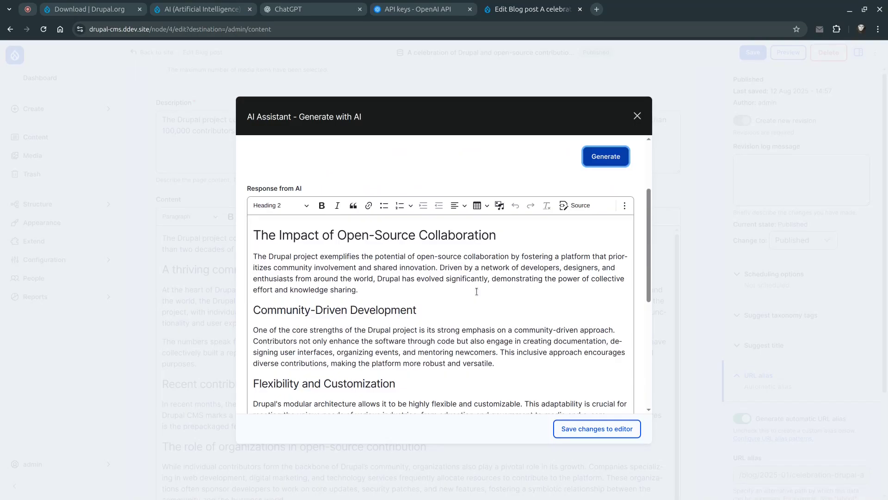
pyautogui.scroll(-6, 477, 291)
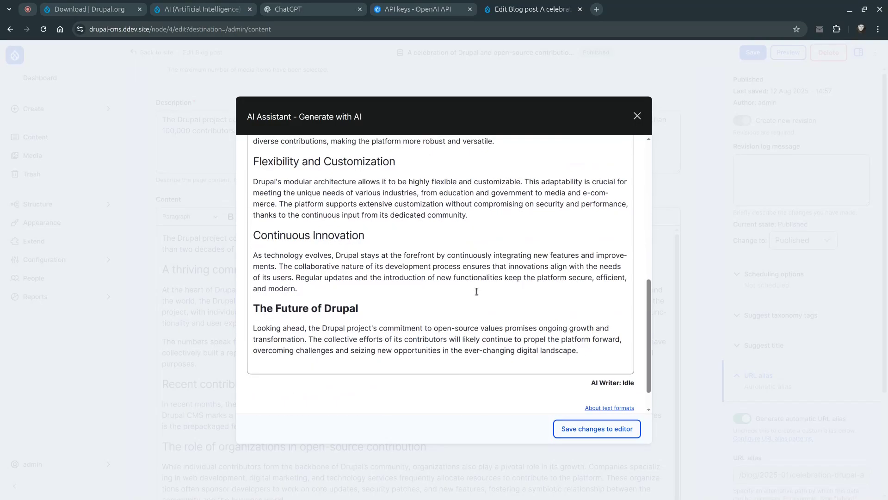
pyautogui.moveTo(367, 313); pyautogui.dragTo(235, 248)
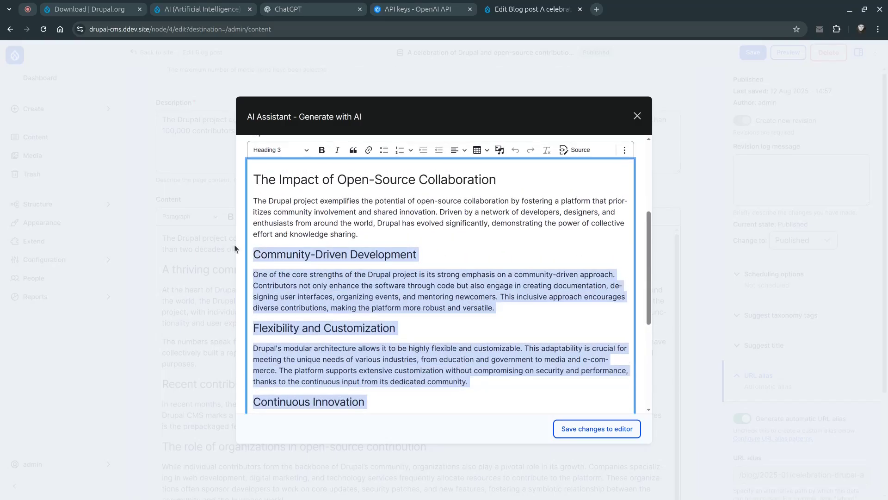
pyautogui.press('Delete')
pyautogui.press('BackSpace')
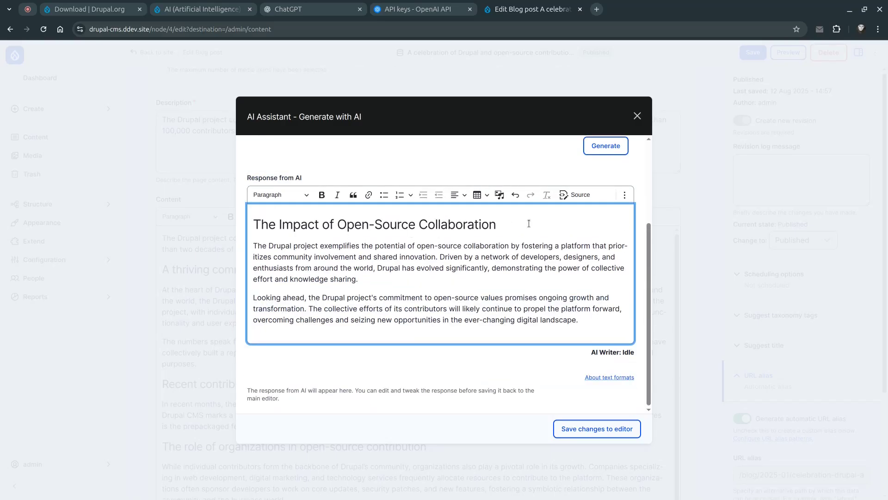
# Replace the AI response's heading "The Impact of Open-Source Collaboration" with "New----".
pyautogui.moveTo(531, 223); pyautogui.dragTo(250, 220)
pyautogui.write('New')
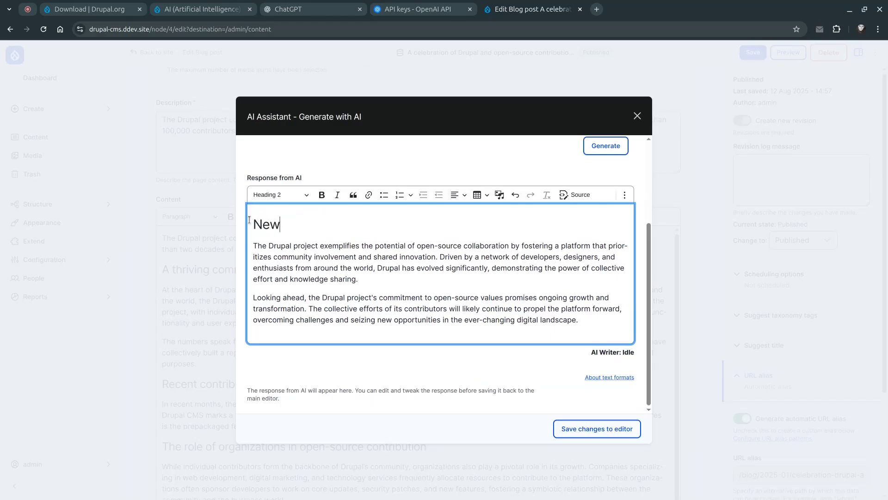
pyautogui.write('----')
# Add the line "--------------" below the AI response's last paragraph and save the response to the main editor.
pyautogui.click(590, 321)
pyautogui.press('Return')
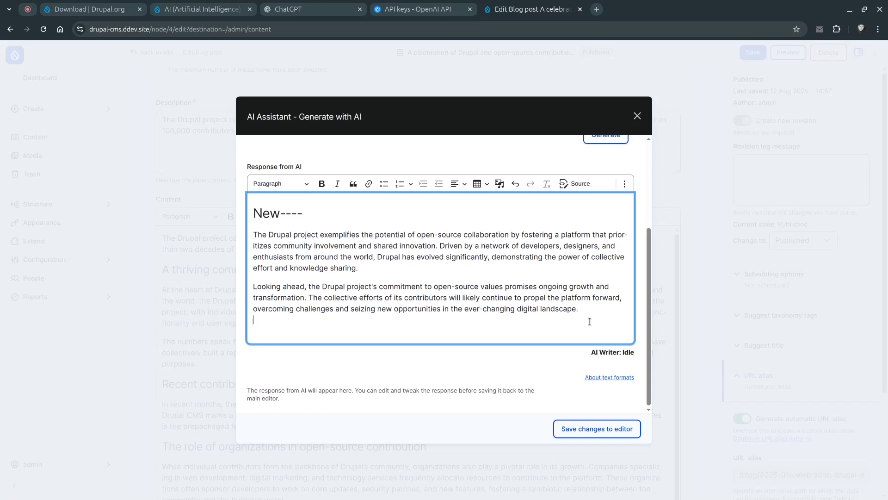
pyautogui.write('--------------')
pyautogui.click(591, 429)
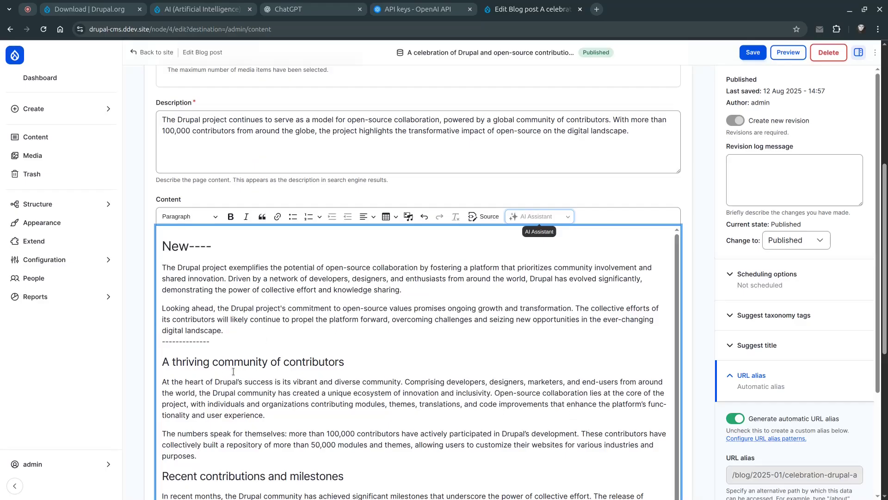
pyautogui.click(287, 382)
pyautogui.click(365, 363)
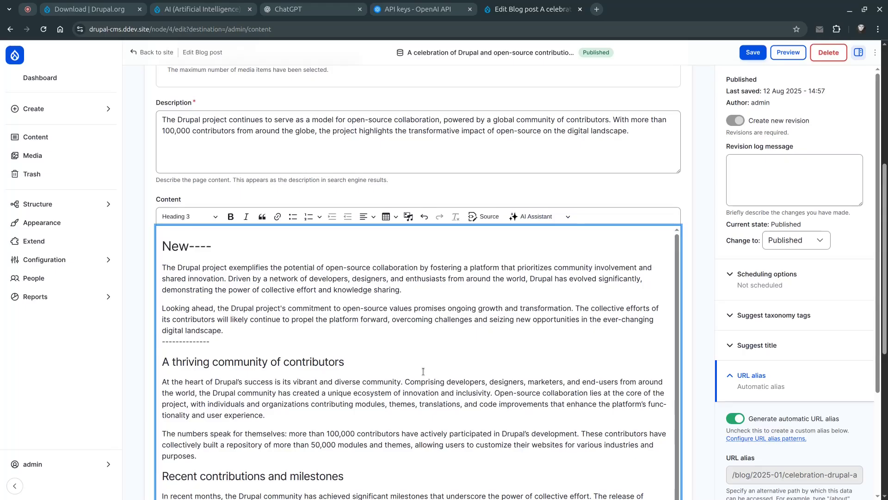
pyautogui.scroll(-3, 422, 370)
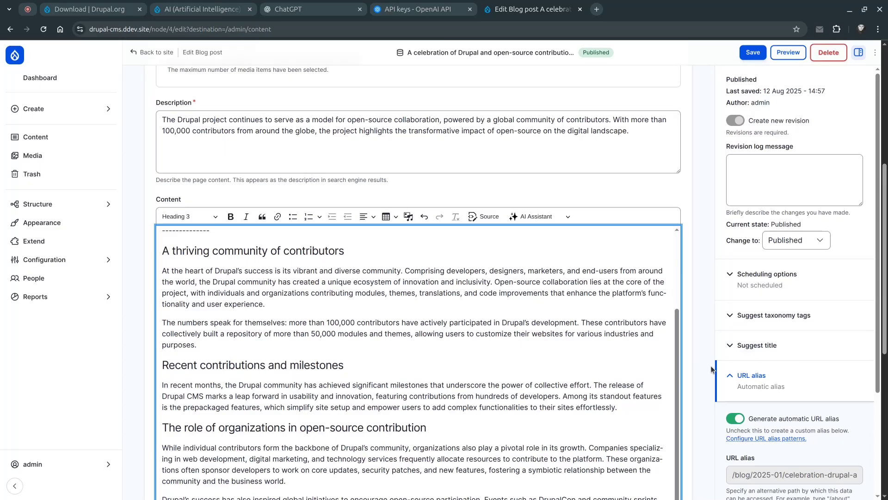
pyautogui.scroll(3, 601, 335)
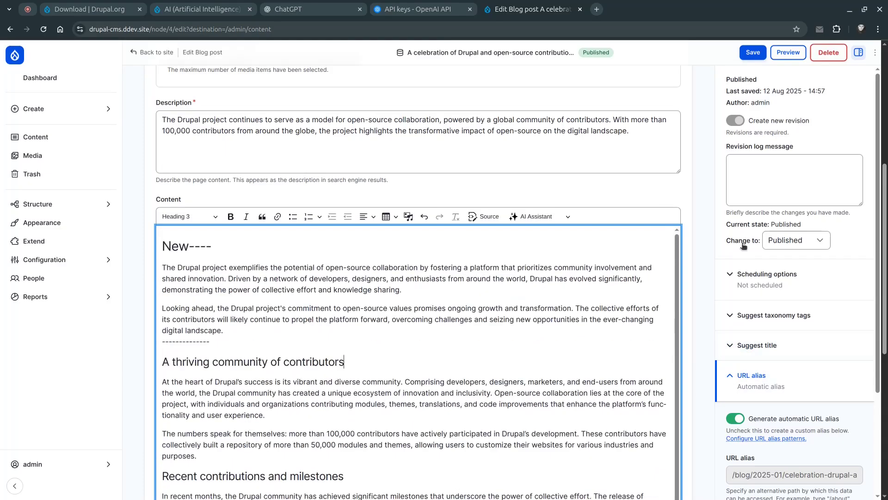
# Show the fields sent to the LLM for title suggestions and generate a suggested title with all preselected fields.
pyautogui.scroll(3, 714, 217)
pyautogui.scroll(2, 714, 217)
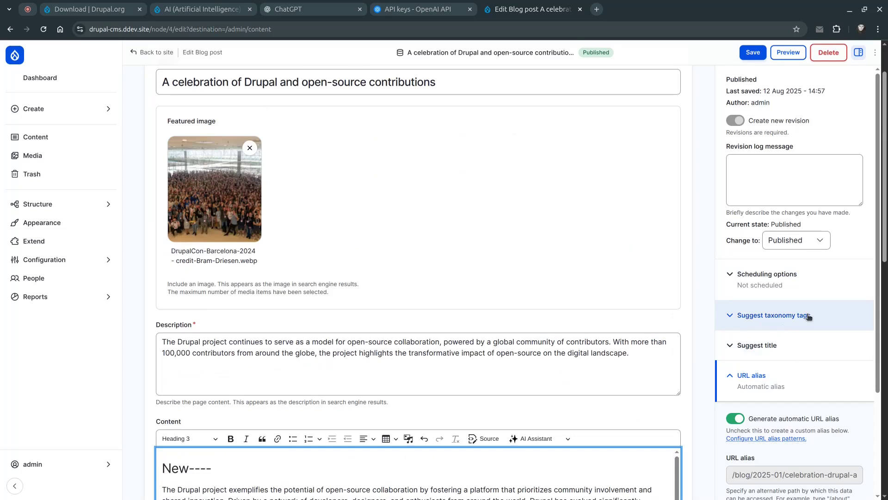
pyautogui.click(787, 352)
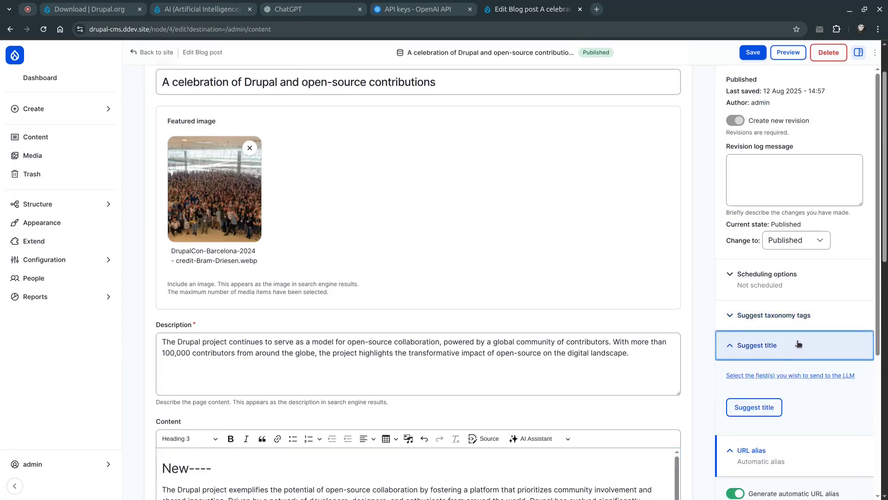
pyautogui.click(763, 376)
pyautogui.scroll(-1, 763, 375)
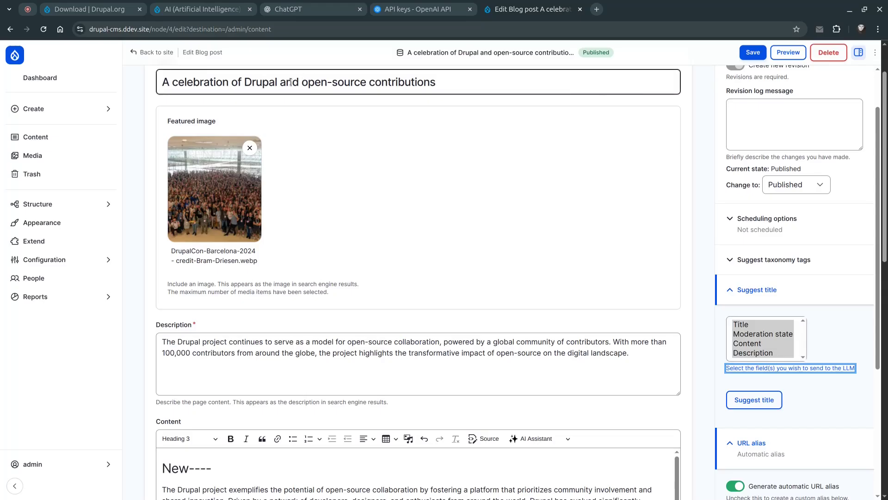
pyautogui.click(755, 405)
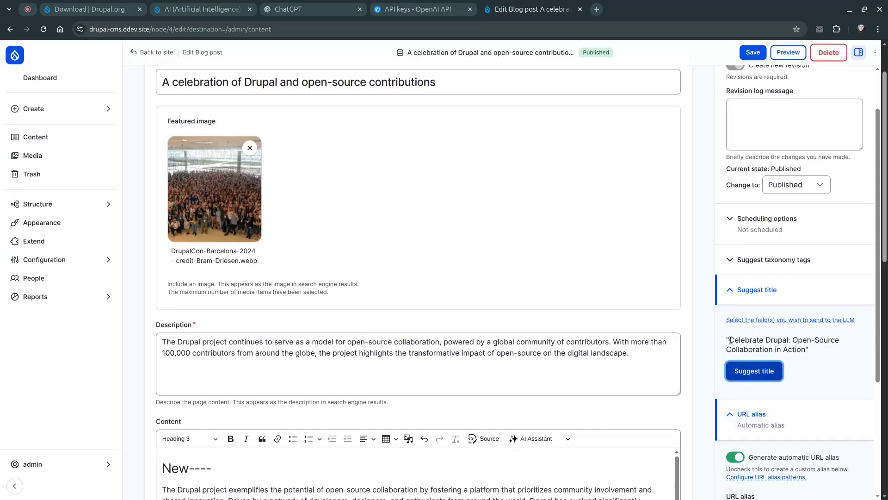
pyautogui.moveTo(730, 340); pyautogui.dragTo(804, 349)
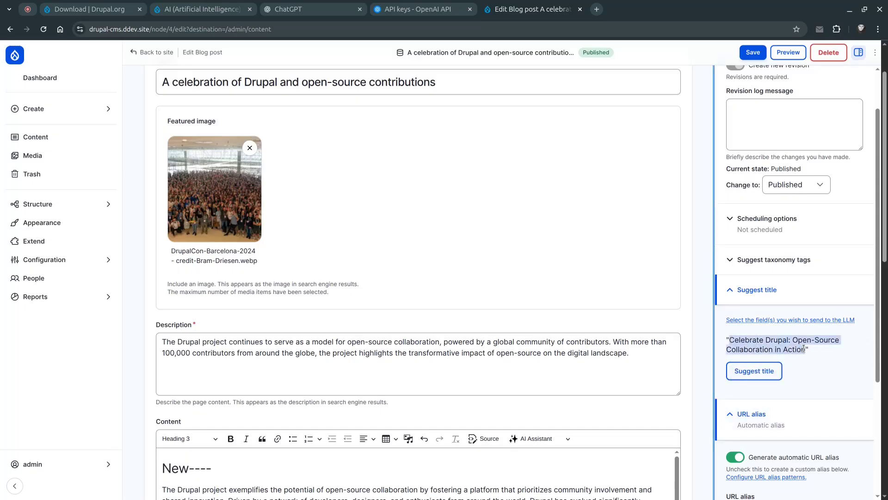
# Limit the fields sent to the LLM to Content only and generate another title suggestion.
pyautogui.click(777, 320)
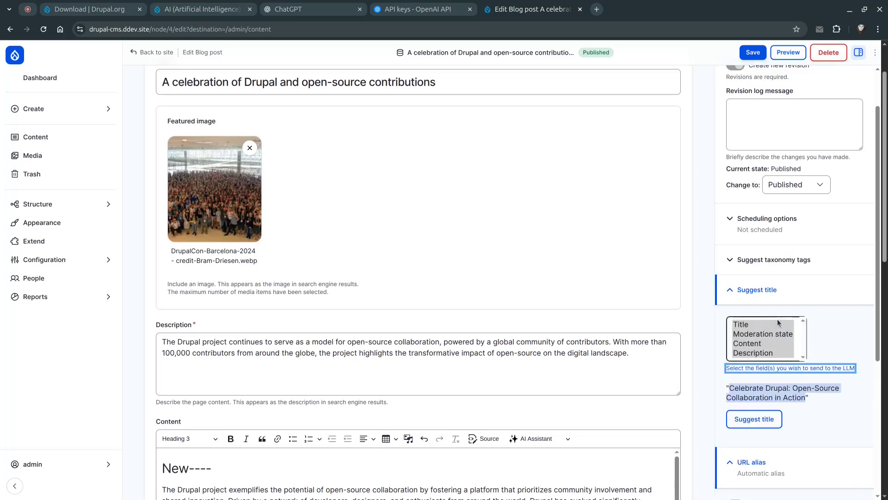
pyautogui.click(755, 344)
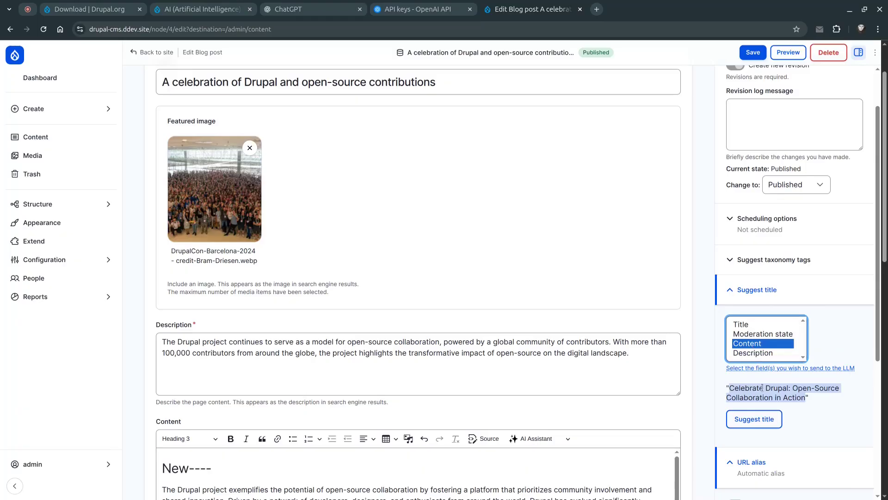
pyautogui.click(751, 421)
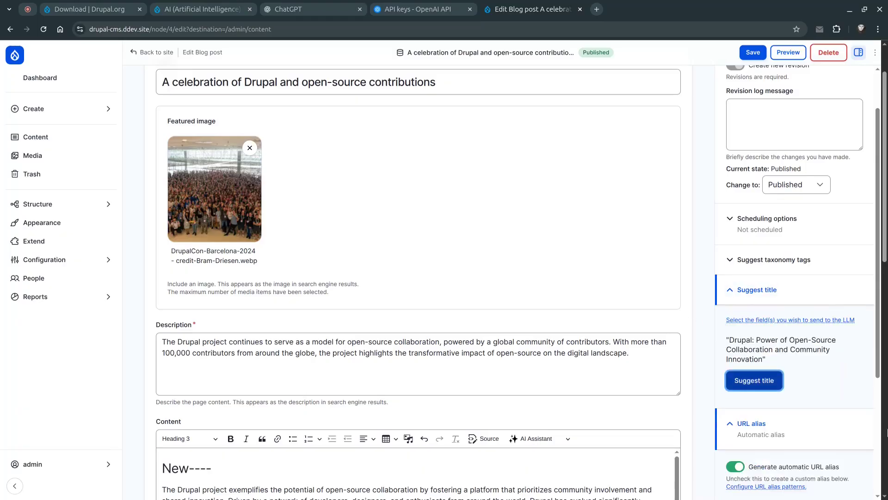
# Replace the post's title with the suggested "Drupal: Power of Open-Source Collaboration and Community Innovation".
pyautogui.moveTo(729, 339); pyautogui.dragTo(768, 359)
pyautogui.hotkey('ctrl', 'c')
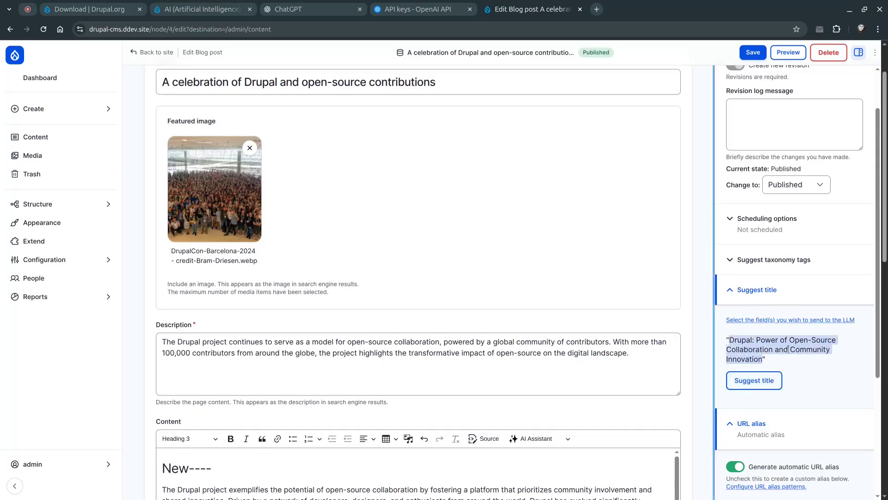
pyautogui.click(459, 84)
pyautogui.hotkey('ctrl', 'v')
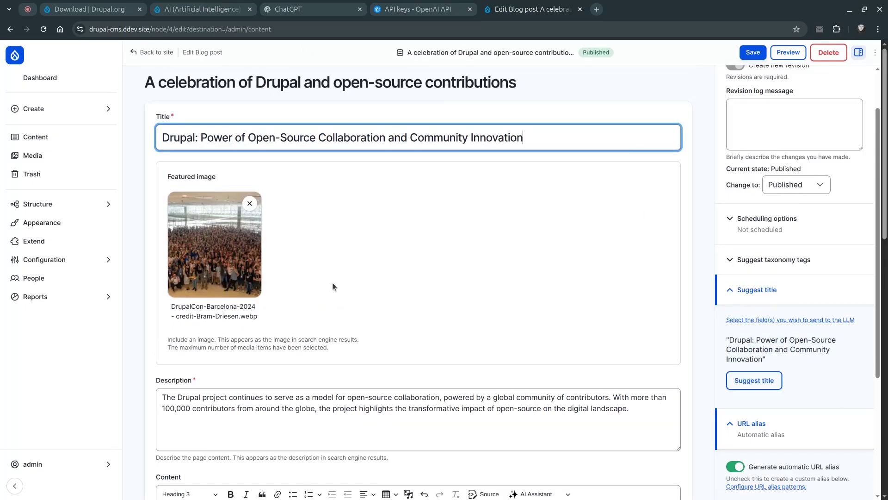
# Generate taxonomy term suggestions for the post without using a source vocabulary.
pyautogui.scroll(-2, 781, 319)
pyautogui.scroll(1, 783, 321)
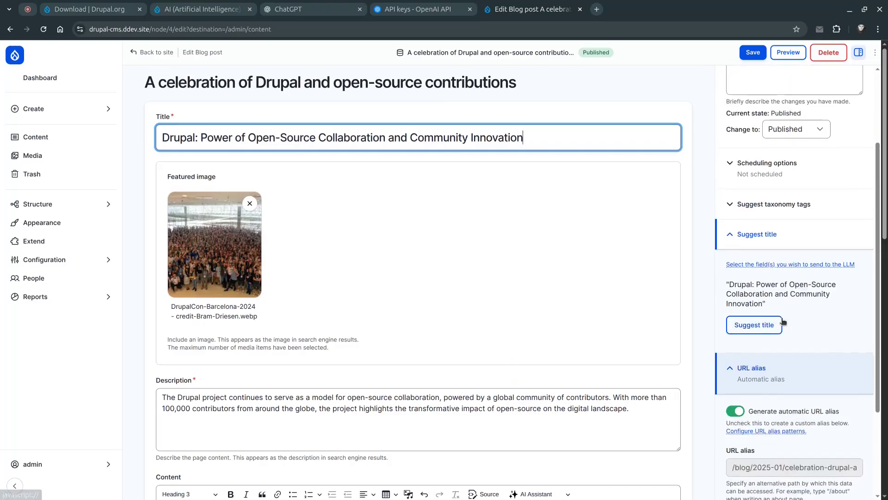
pyautogui.click(763, 206)
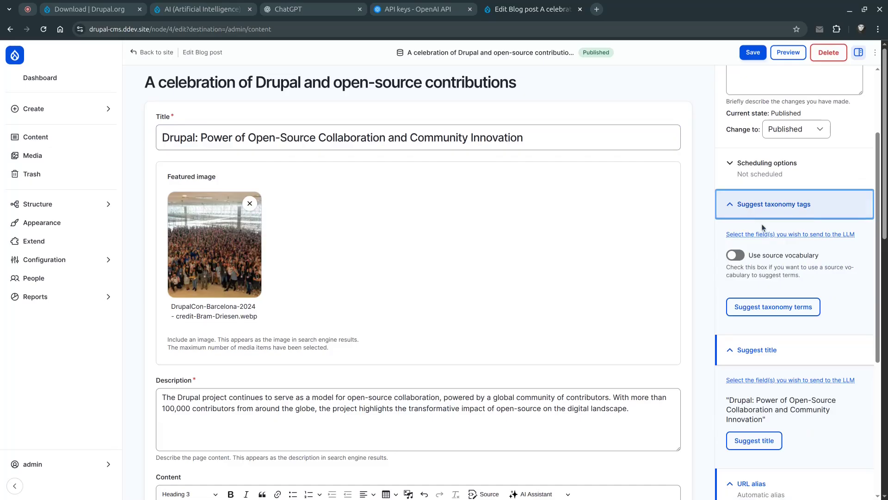
pyautogui.click(761, 308)
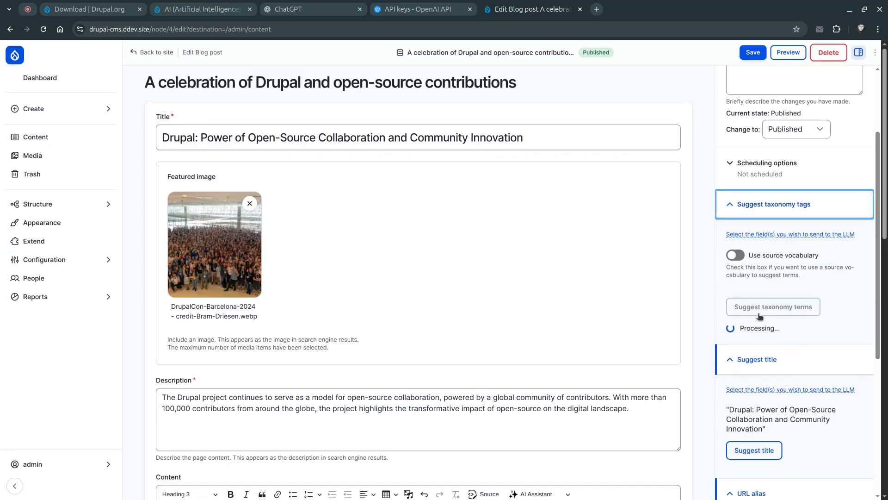
# Examine the post's Tags field alongside the suggested taxonomy terms and look over the content and title again.
pyautogui.scroll(-10, 570, 308)
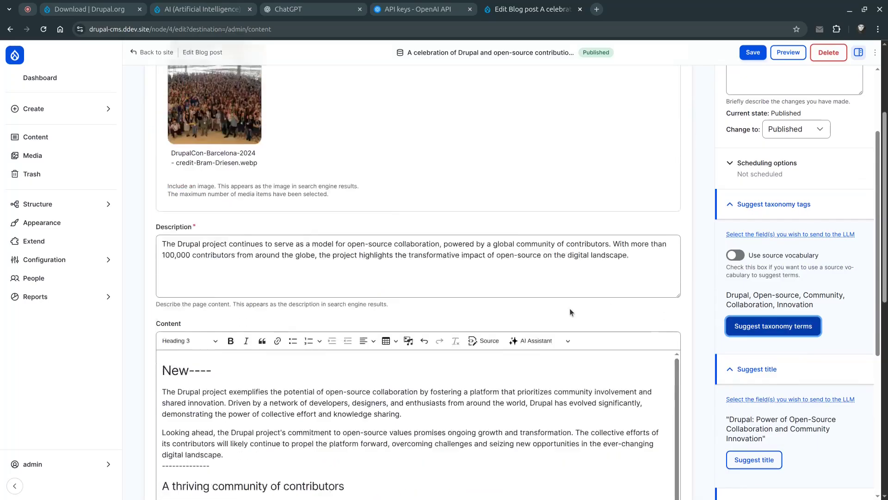
pyautogui.click(268, 406)
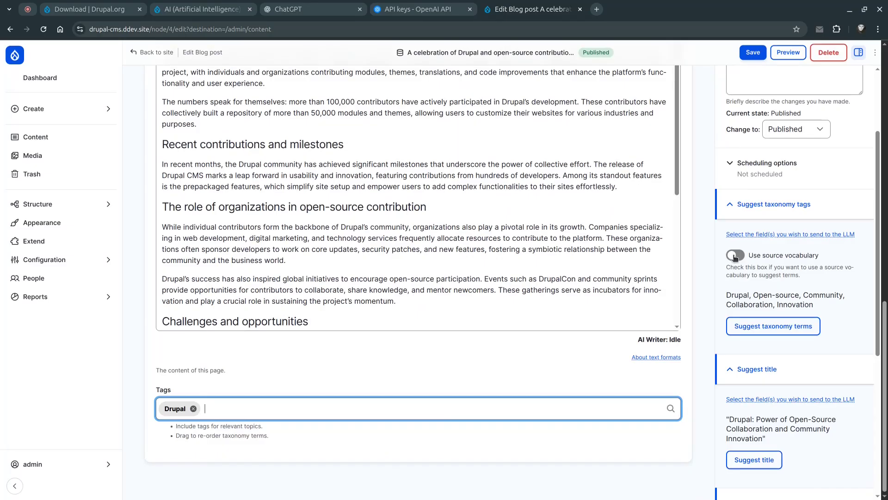
pyautogui.scroll(-3, 669, 314)
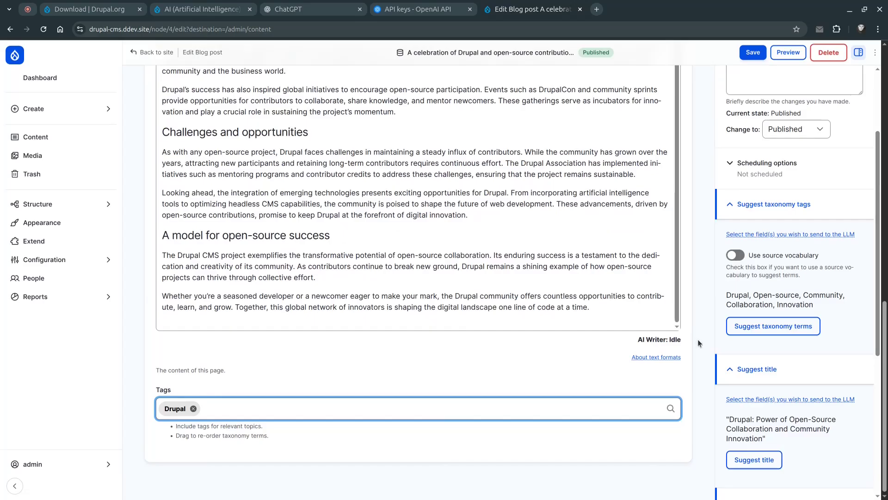
pyautogui.scroll(5, 690, 345)
pyautogui.scroll(4, 696, 347)
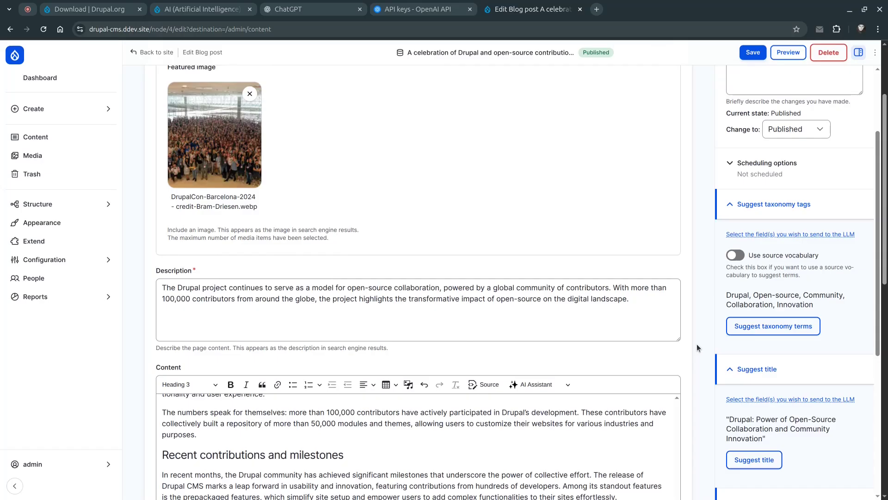
pyautogui.scroll(3, 697, 348)
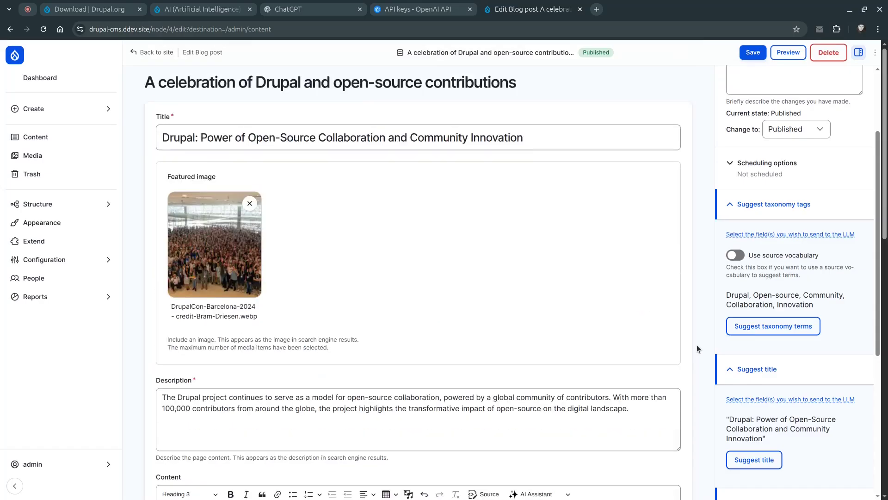